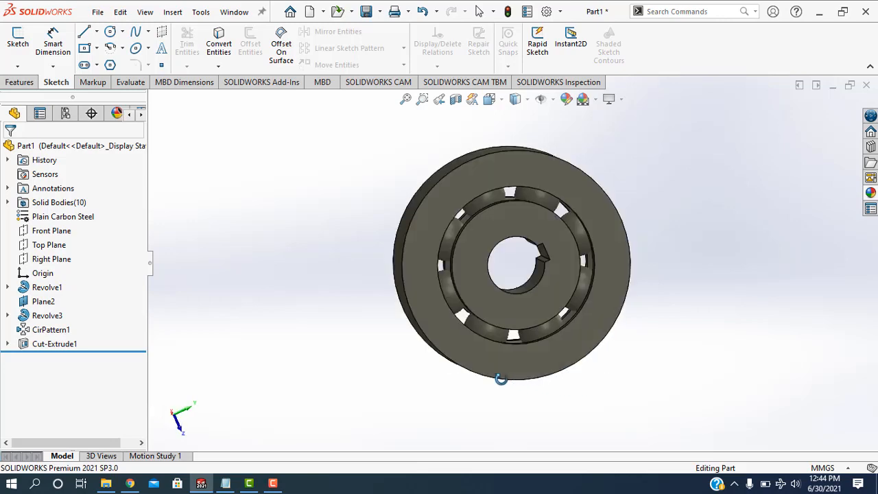
Create a new part document and set its unit system to MMGS.
left_click(478, 12)
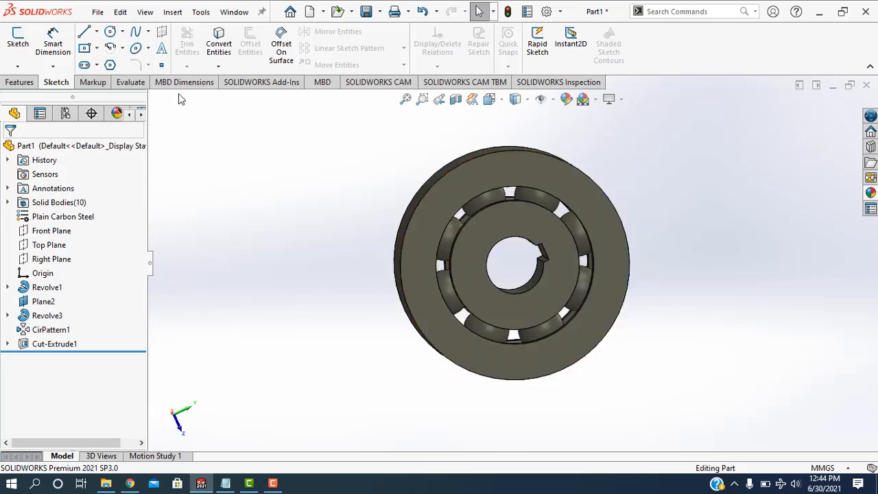
left_click(96, 13)
left_click(110, 33)
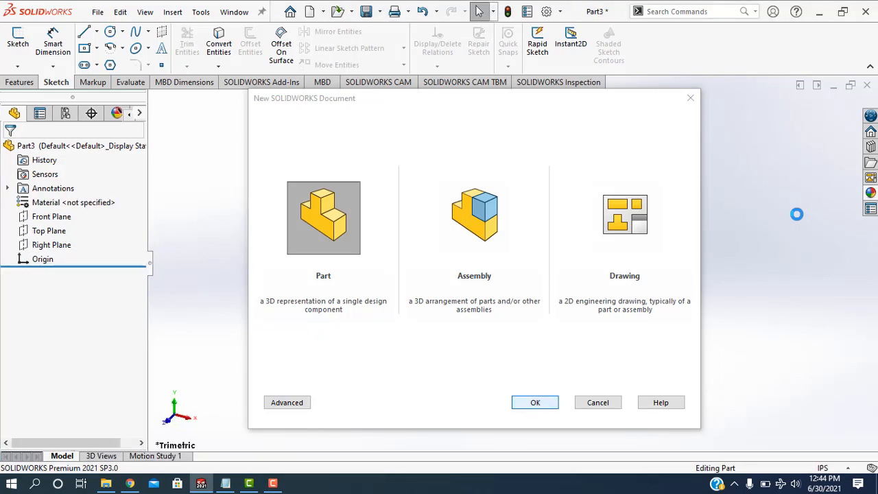
left_click(823, 468)
left_click(794, 416)
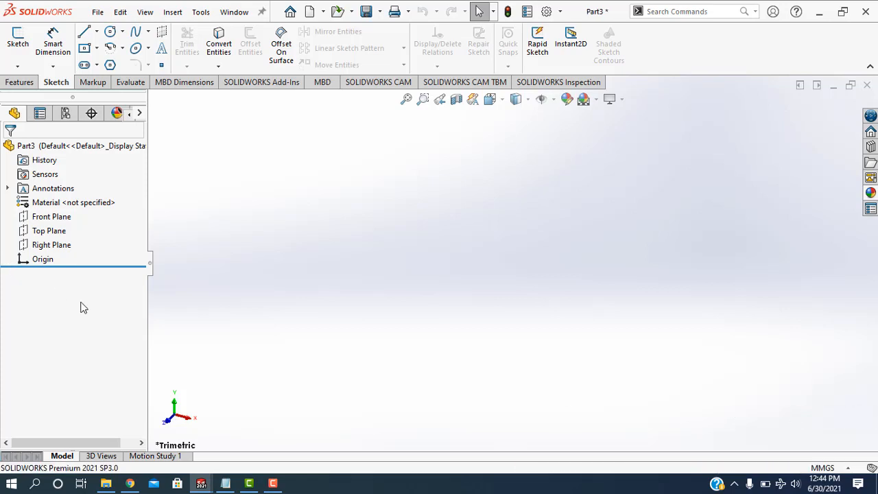
Sketch a circle with a radius of about 62 mm on the Front Plane, centred on the origin.
left_click(68, 216)
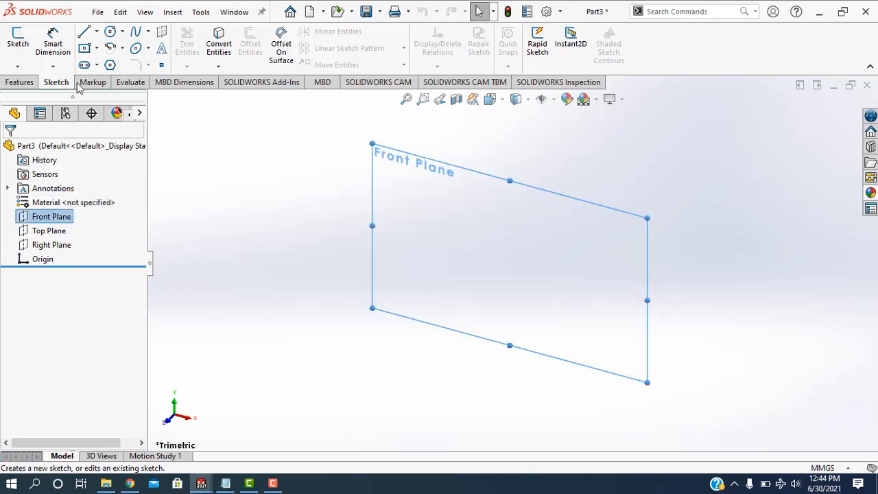
left_click(109, 33)
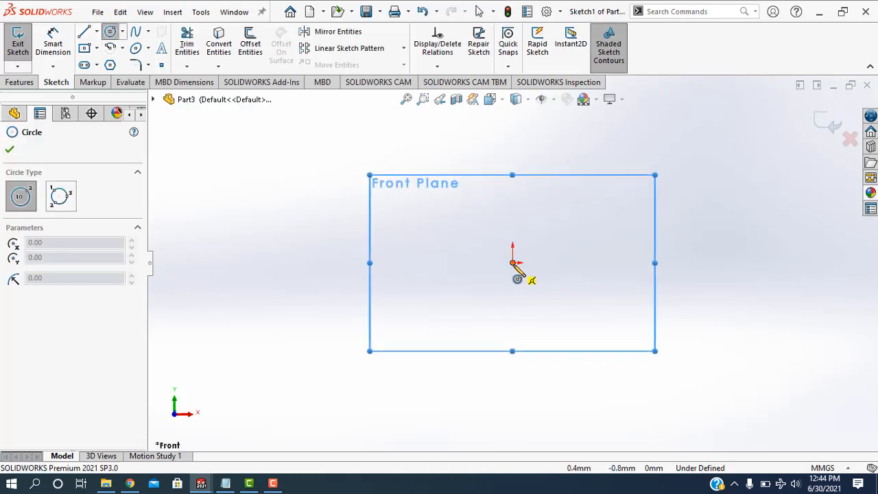
left_click(513, 263)
left_click(562, 351)
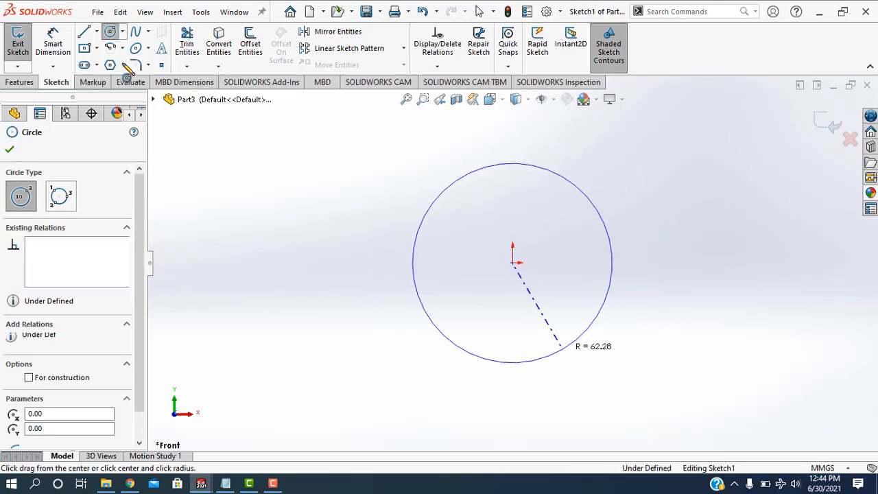
Dimension the circle's diameter as 100 mm.
left_click(53, 47)
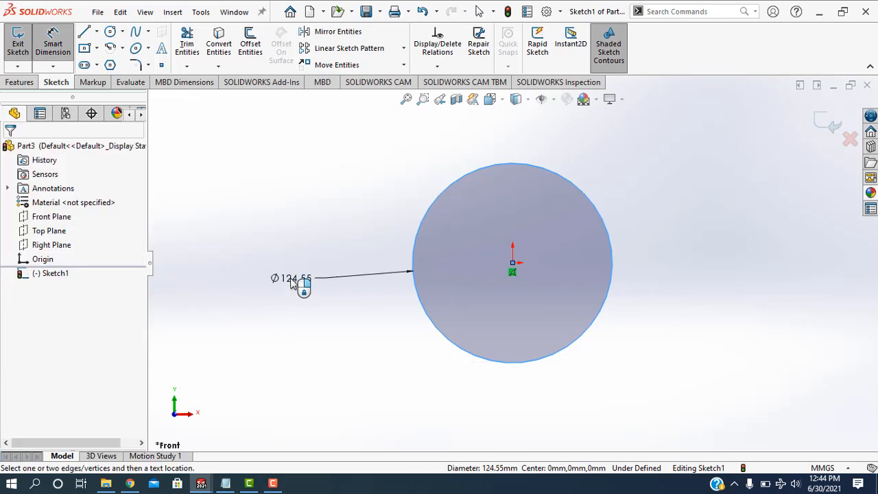
left_click(291, 282)
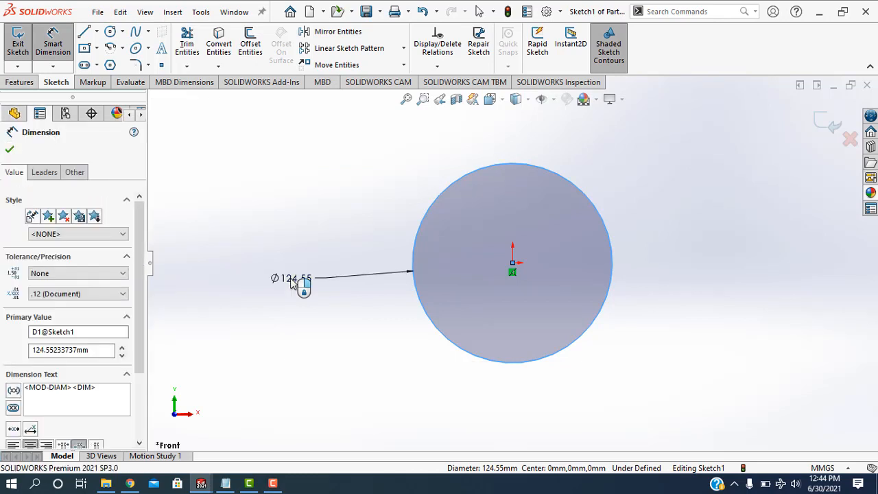
type("100")
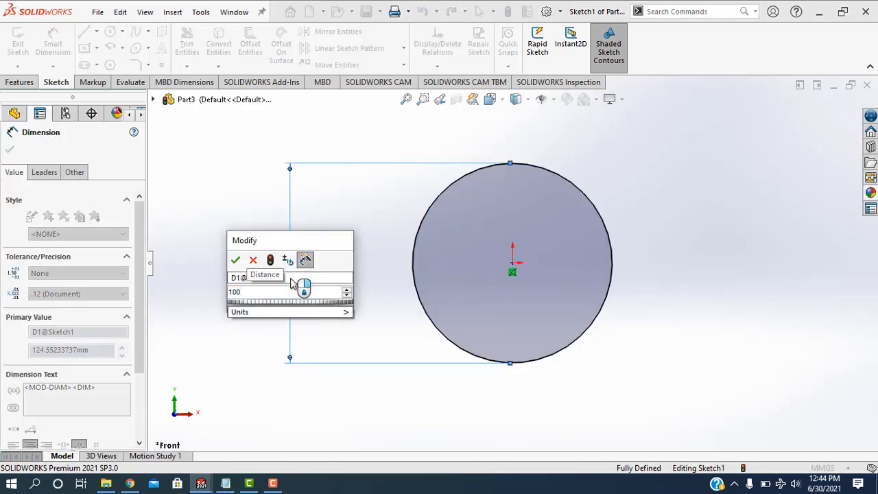
key("Return")
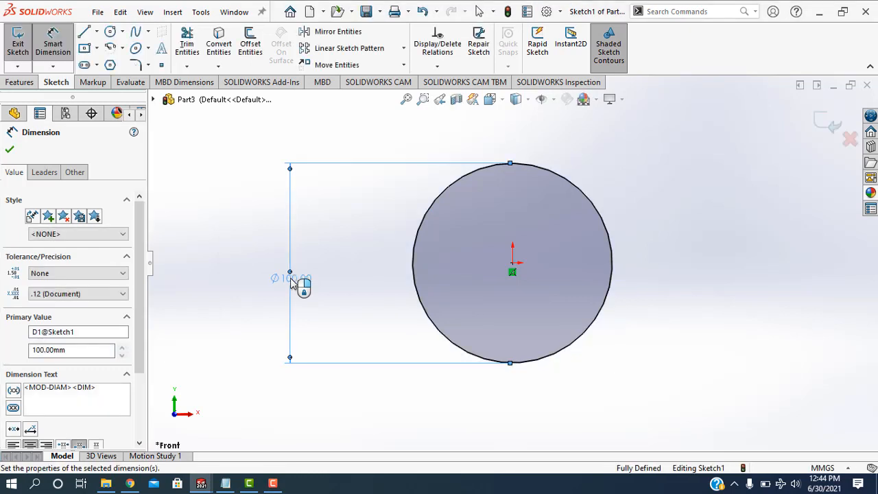
left_click(11, 150)
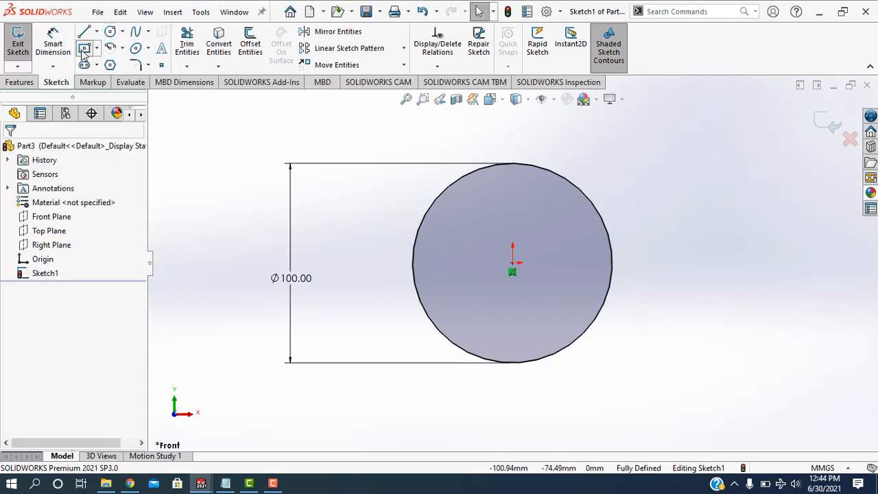
Sketch a center rectangle about 132 mm wide and 50 mm high, centred directly above the origin and overlapping the circle's upper part.
left_click(512, 184)
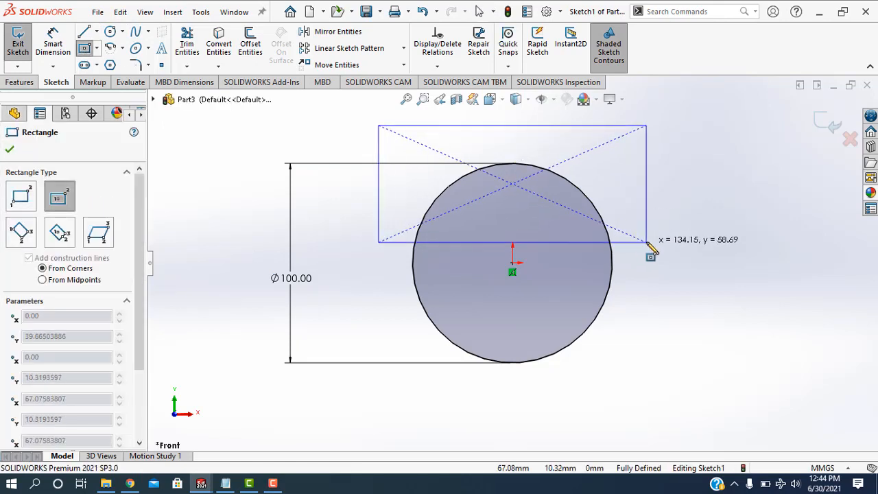
left_click(644, 234)
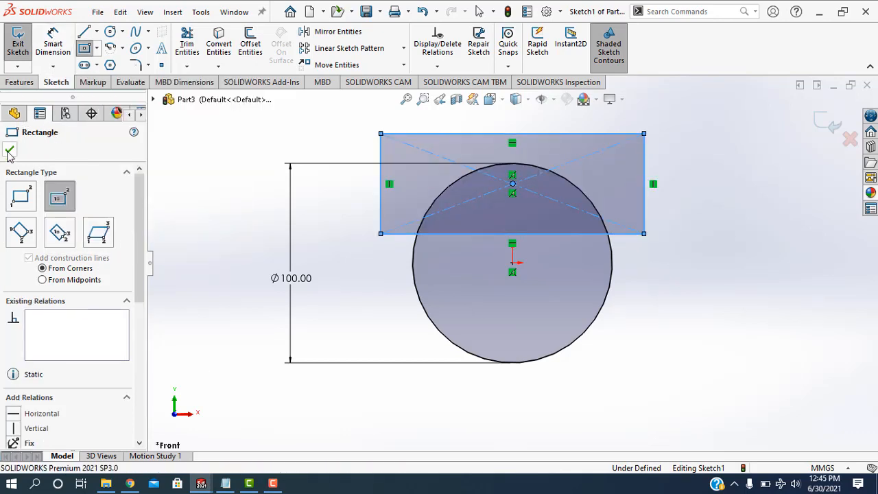
left_click(87, 50)
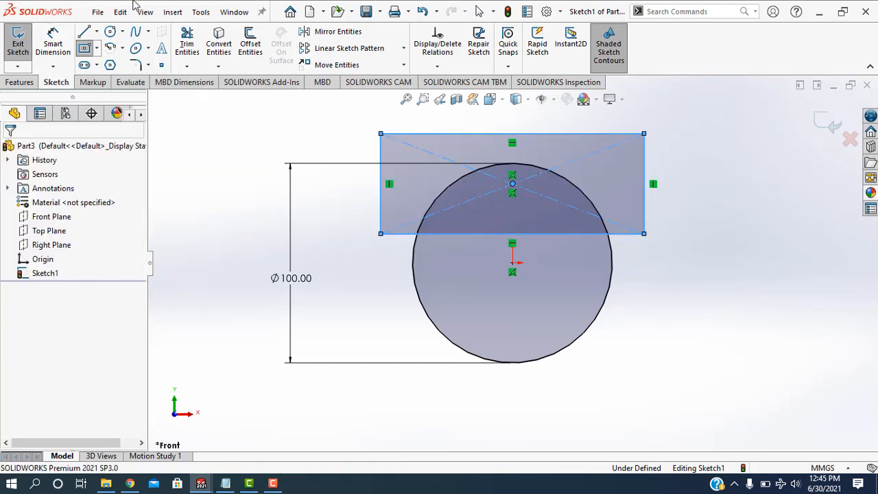
Dimension the rectangle with a height of 75 mm and a width of 150 mm.
left_click(54, 54)
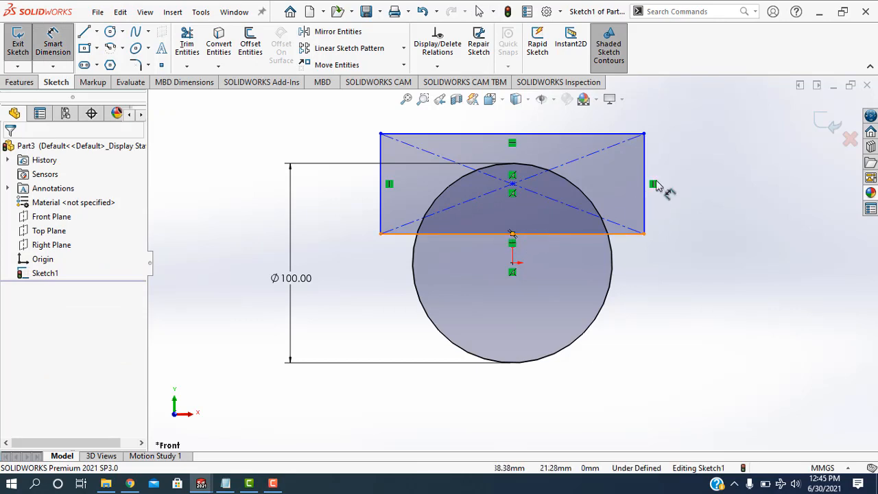
left_click(725, 186)
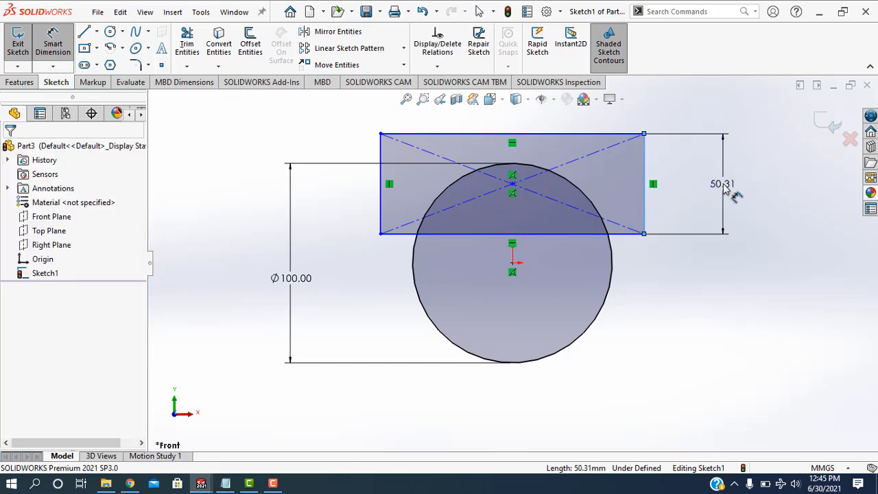
left_click(725, 188)
type("75")
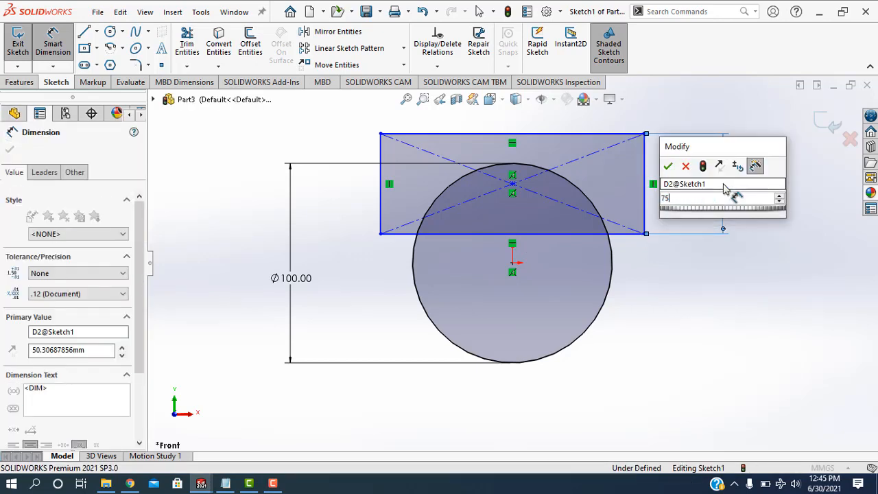
key("Return")
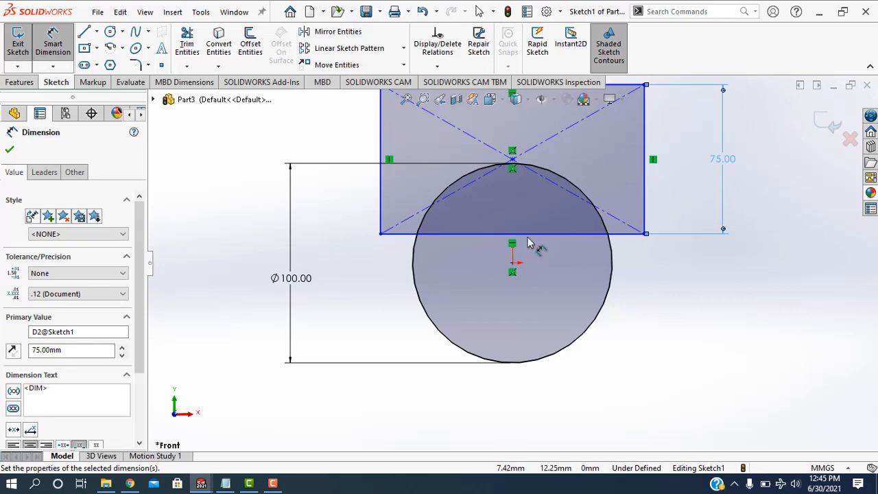
left_click(515, 399)
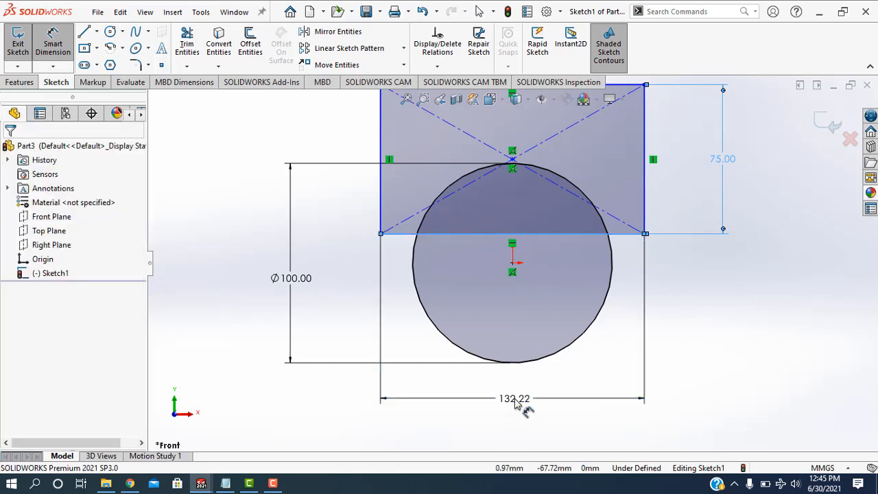
type("150")
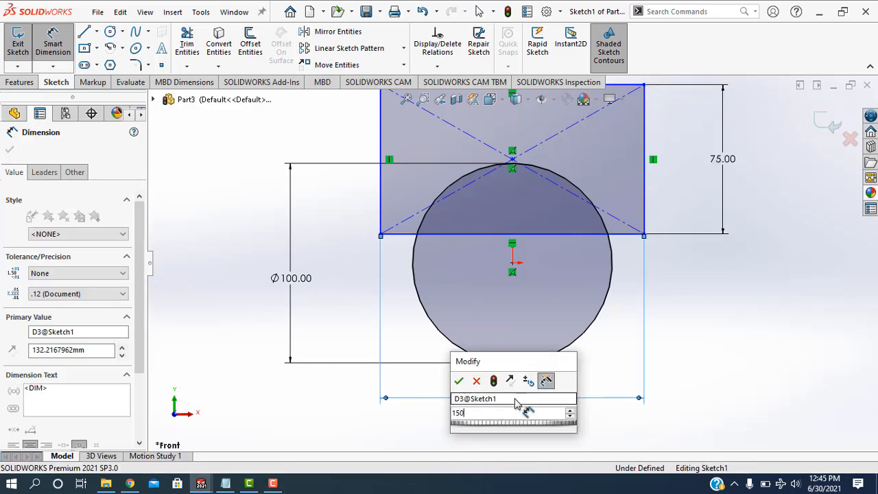
key("Return")
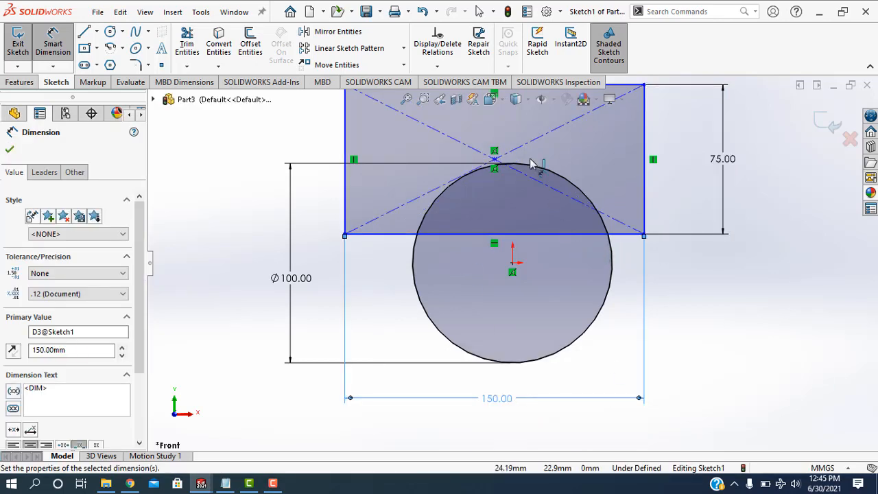
Dimension the horizontal distance between the rectangle's centre point and the origin as 0 mm.
left_click(513, 264)
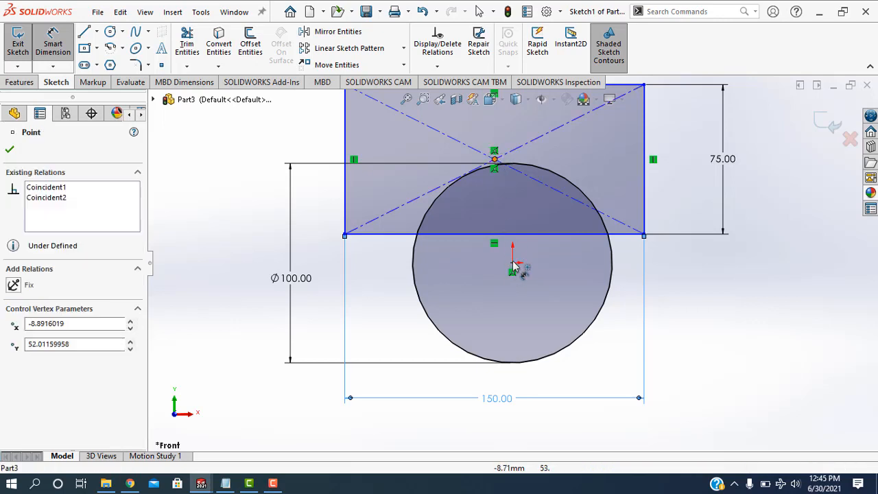
left_click(505, 430)
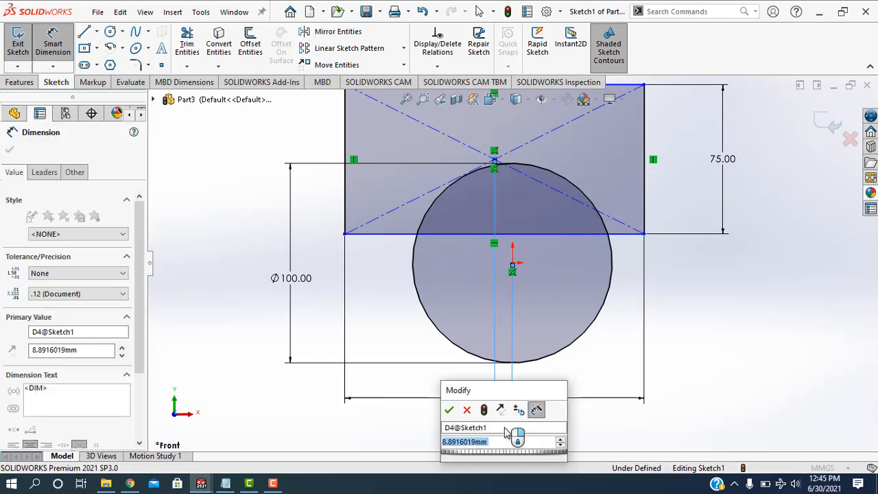
key("Return")
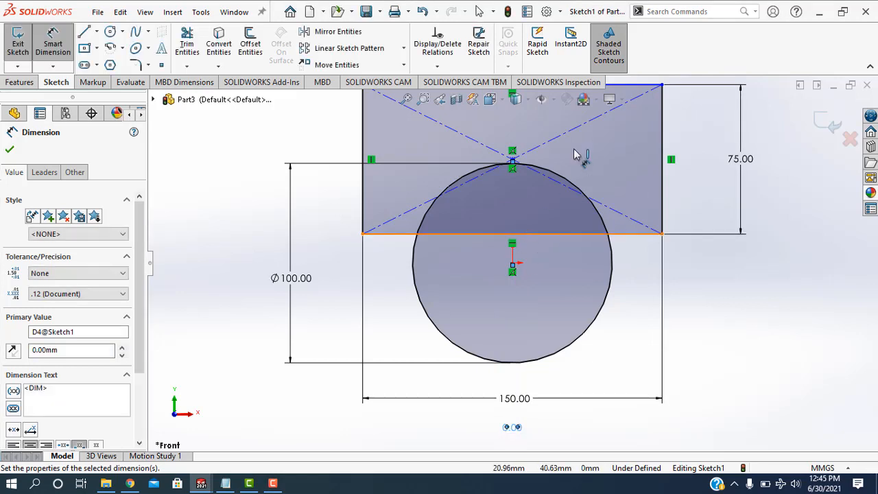
left_click(10, 151)
key("Escape")
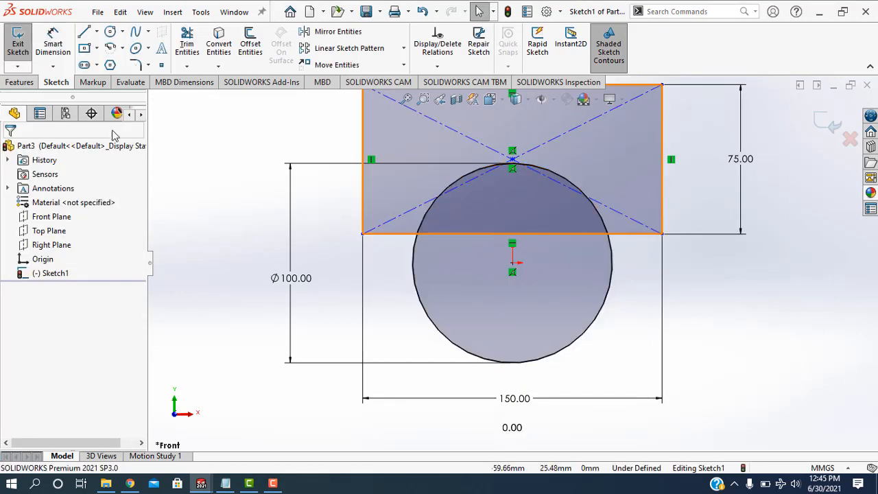
Draw a horizontal centerline about 144 mm long from the origin toward the positive X side.
left_click(96, 32)
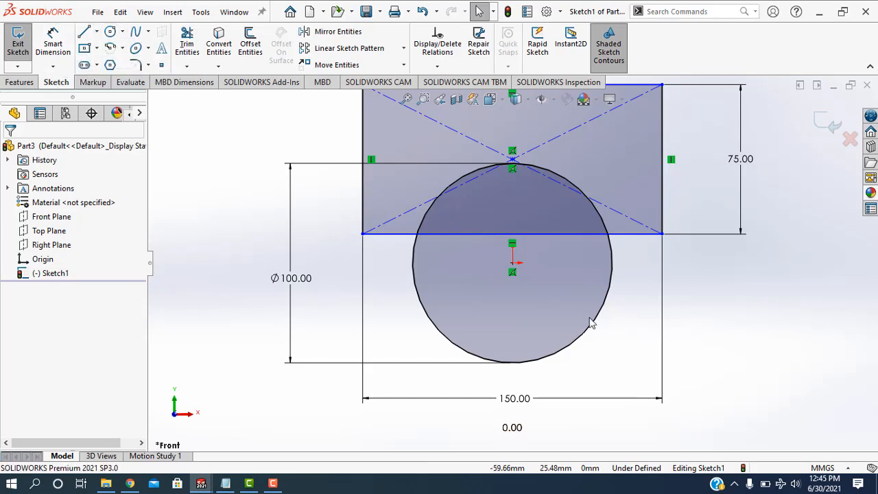
key("l")
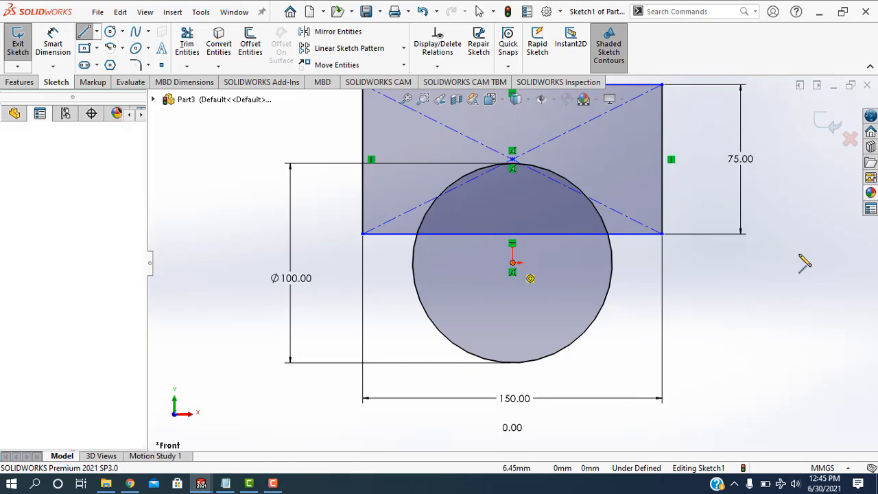
left_click(799, 263)
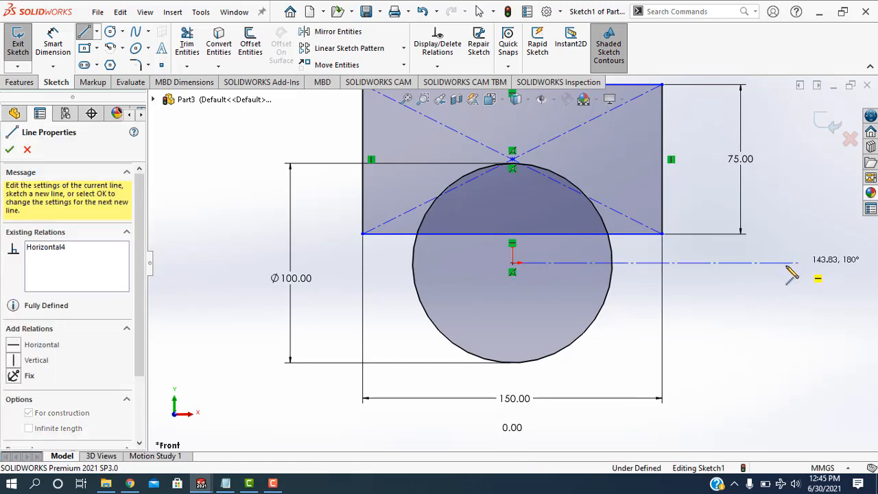
right_click(785, 309)
left_click(784, 308)
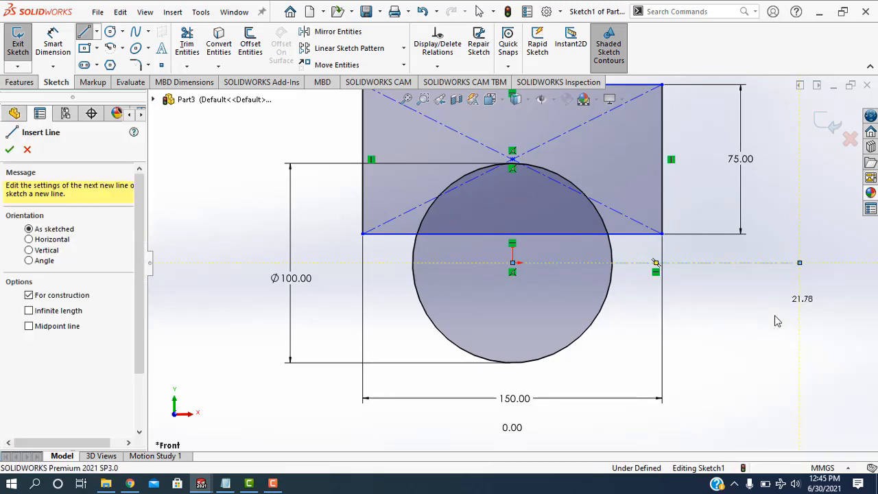
Mirror the rectangle's four sides about the horizontal centerline, keeping the original lines.
left_click(642, 193)
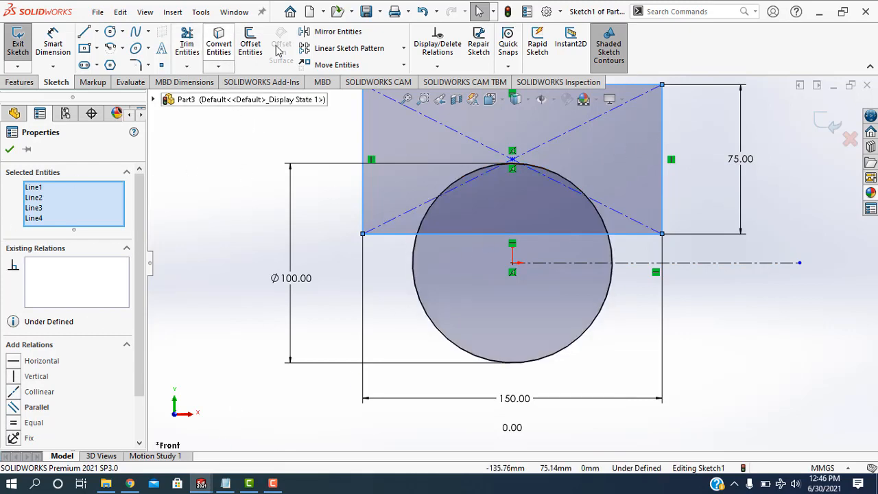
left_click(348, 37)
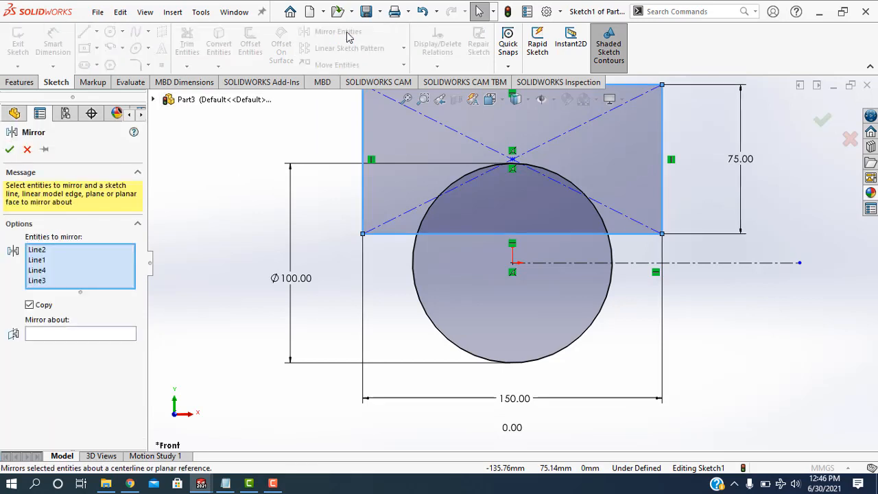
left_click(59, 335)
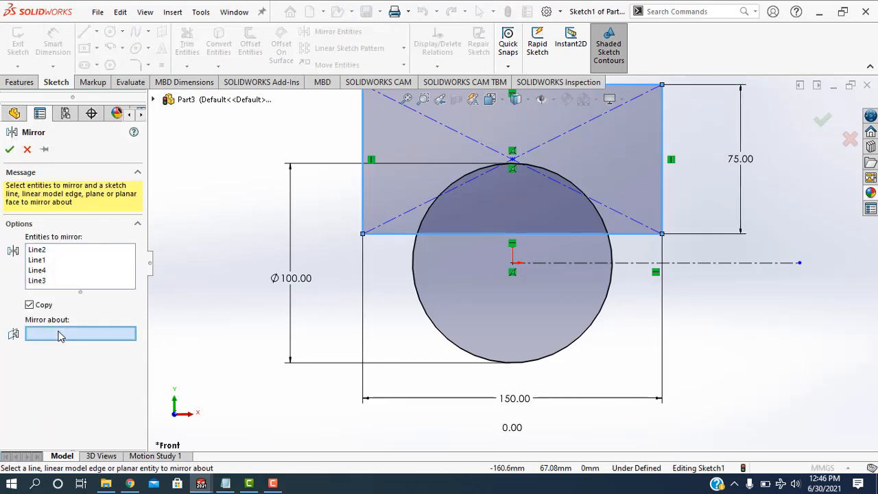
left_click(732, 265)
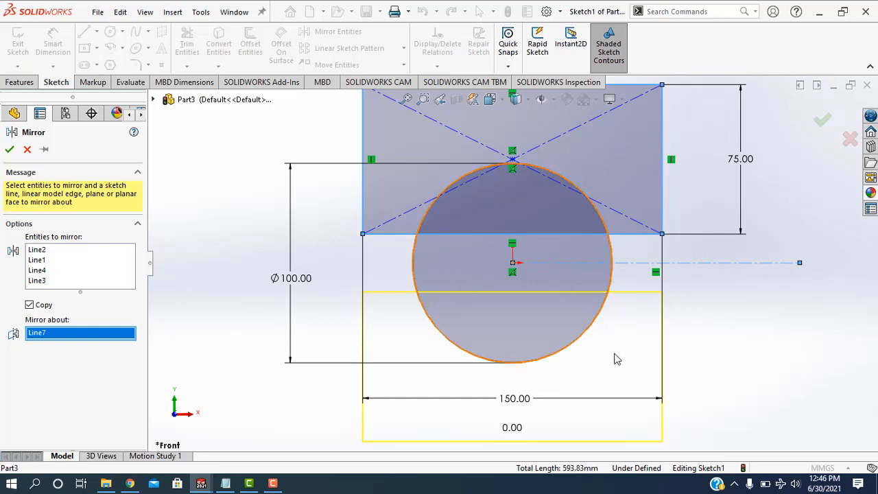
left_click(8, 150)
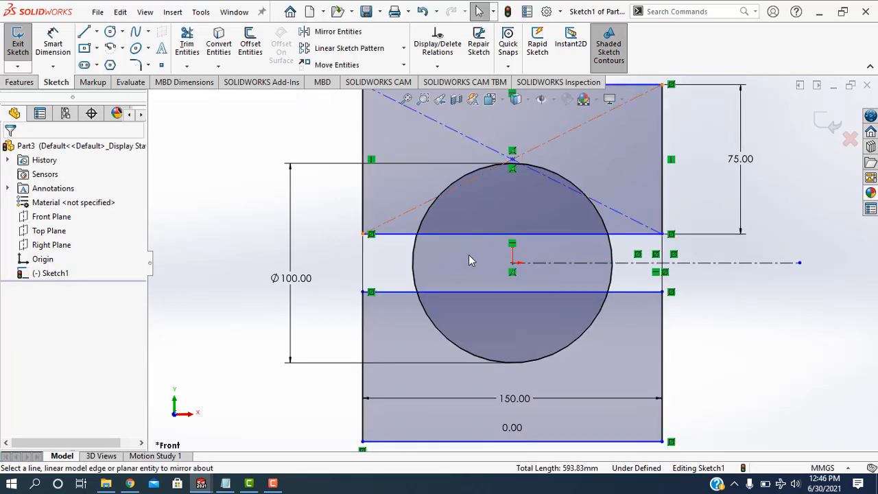
Trim away the horizontal centerline at the origin with the Trim to closest option.
left_click(186, 45)
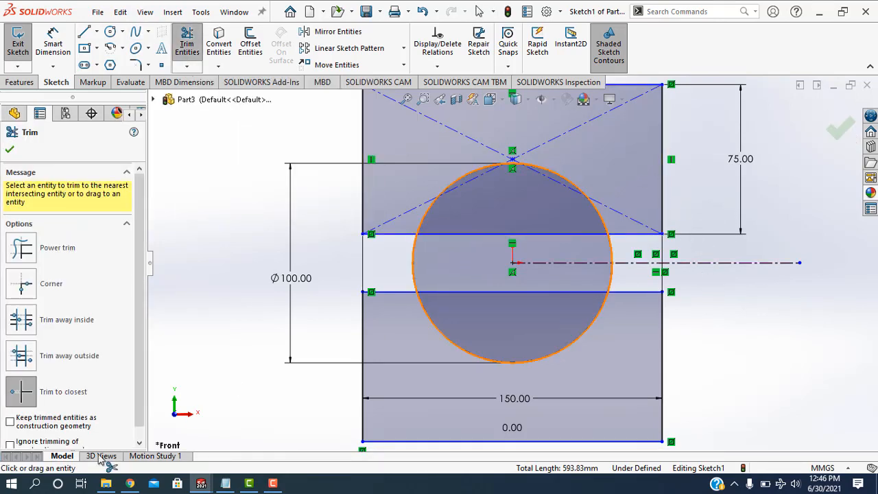
left_click(61, 399)
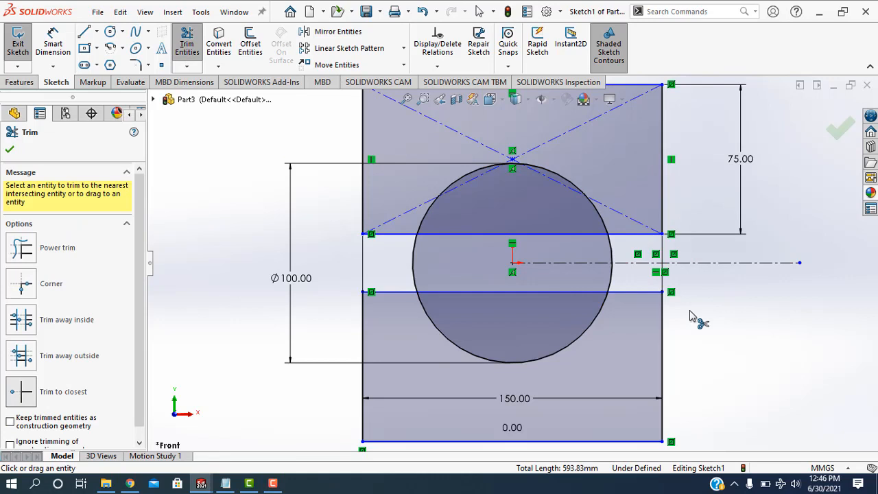
left_click(737, 269)
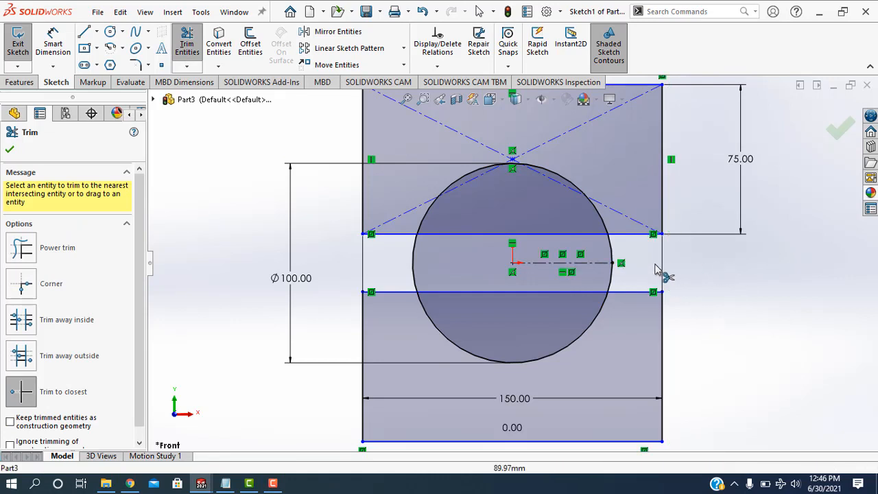
left_click(596, 266)
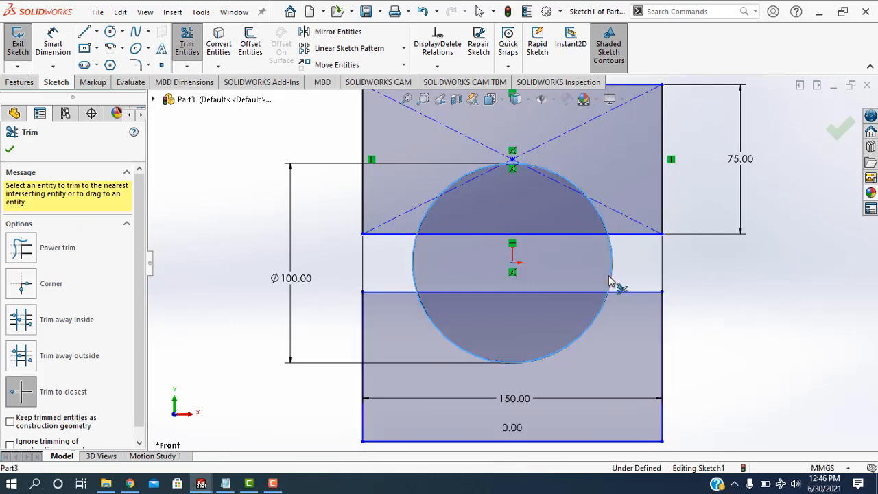
Trim the circle's two side arcs between the rectangles and the inner rectangle edges that cross the circle.
left_click(598, 278)
left_click(414, 277)
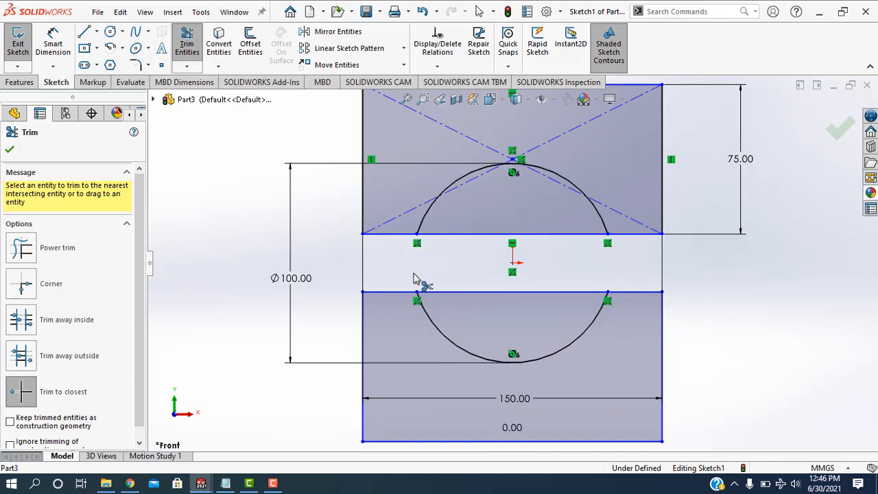
left_click(526, 235)
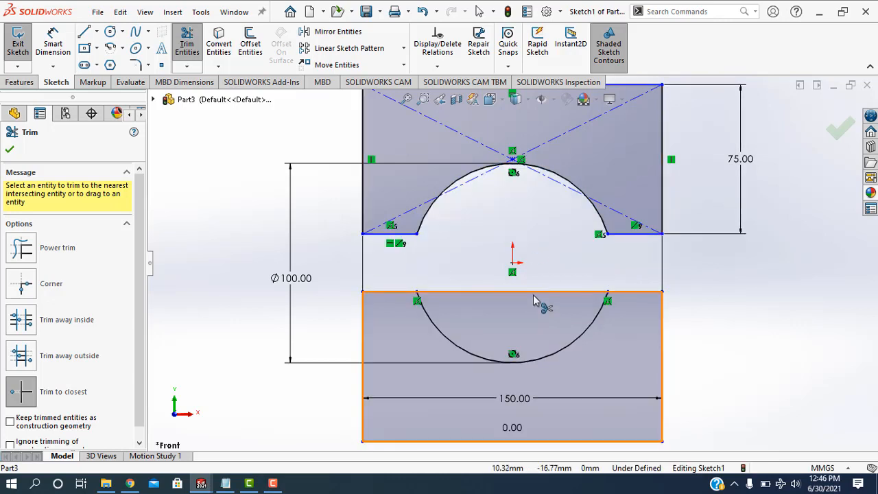
left_click(534, 292)
scroll(581, 353, "down", 2)
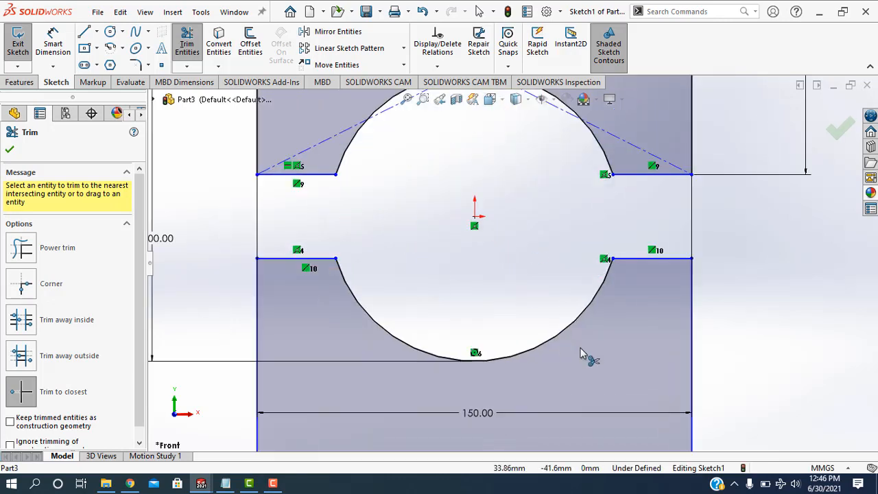
scroll(581, 359, "up", 5)
left_click(9, 151)
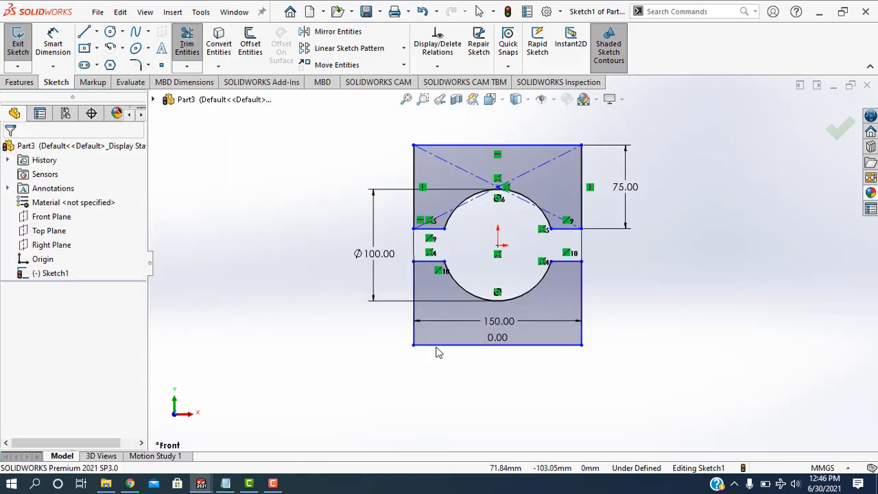
Draw a horizontal centerline about 234 mm long below the lower rectangle and exit the sketch.
left_click(97, 31)
left_click(103, 63)
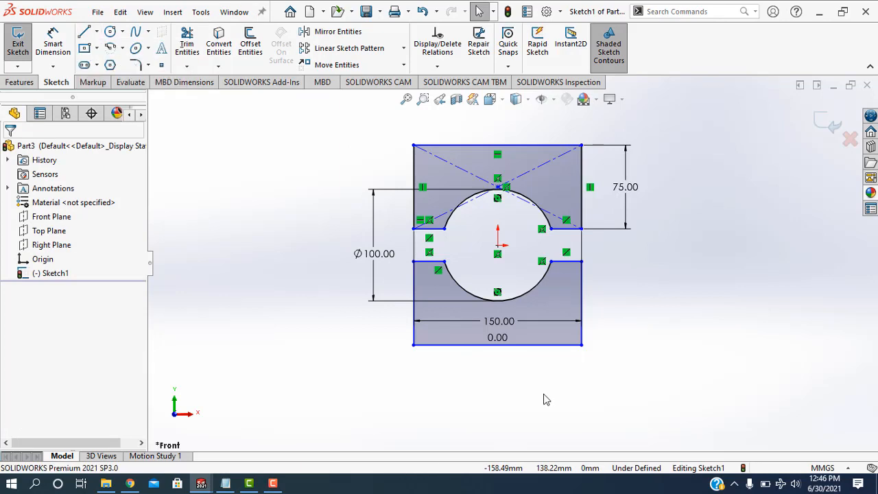
left_click(454, 417)
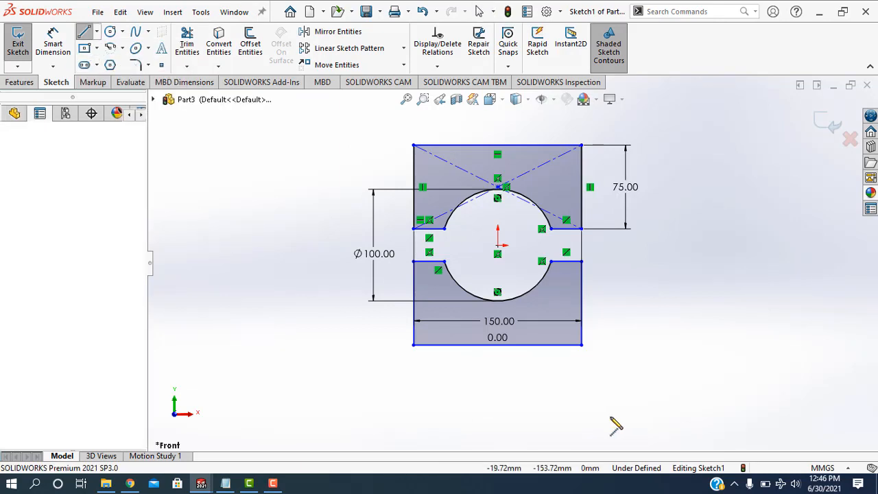
left_click(715, 417)
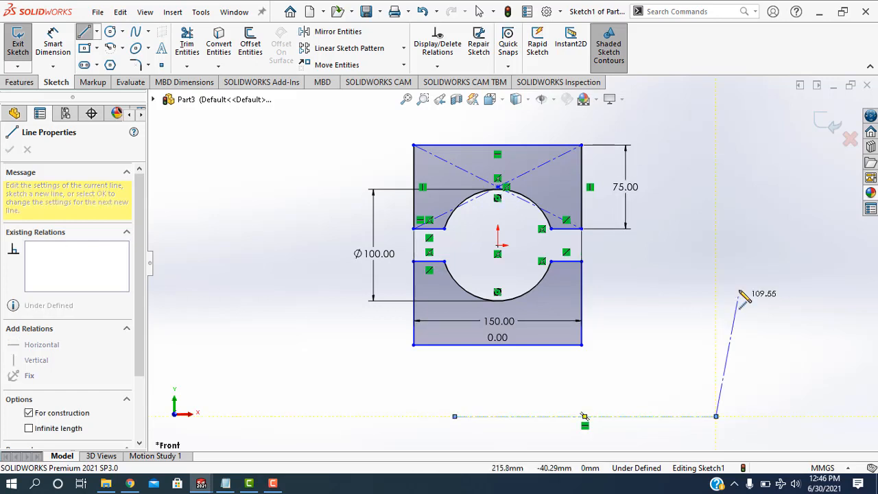
right_click(742, 293)
left_click(749, 300)
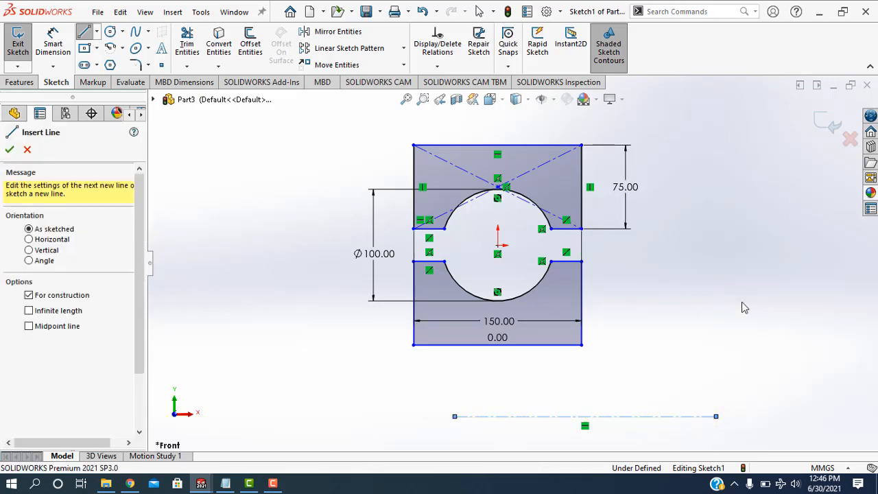
left_click(821, 122)
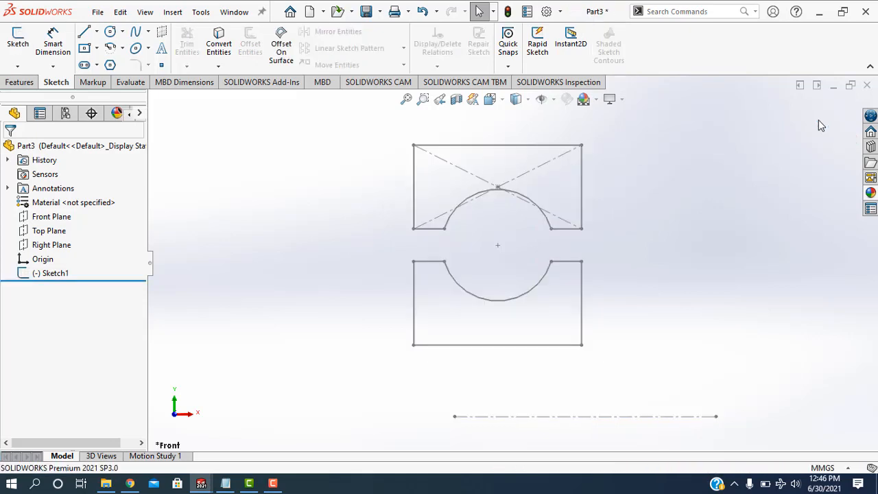
Revolve the sketch profiles 360 degrees, Blind, about the horizontal centerline below them.
left_click(23, 82)
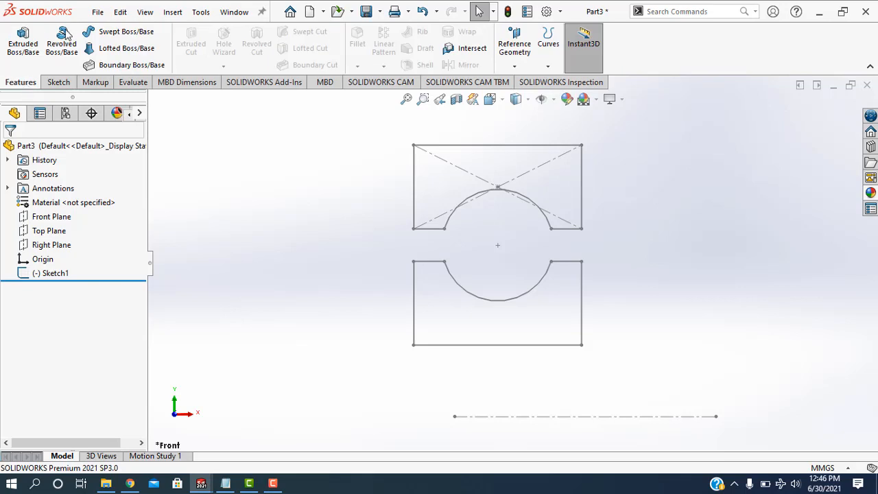
left_click(61, 42)
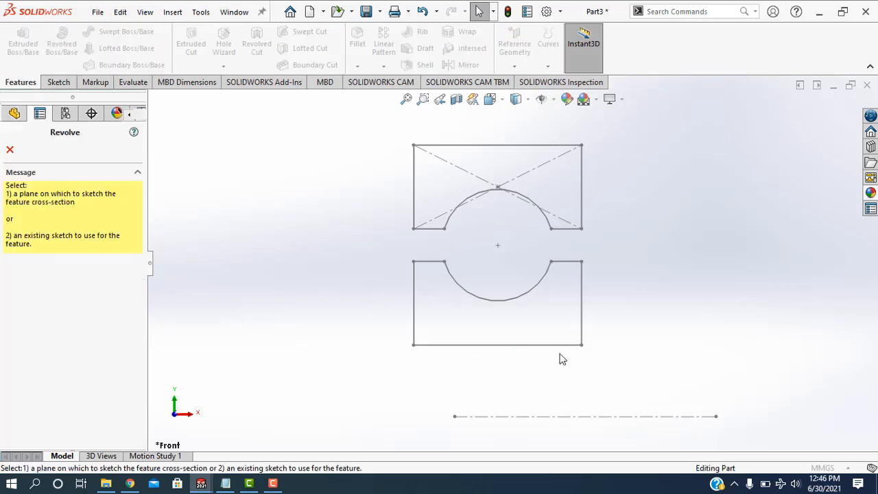
left_click(542, 417)
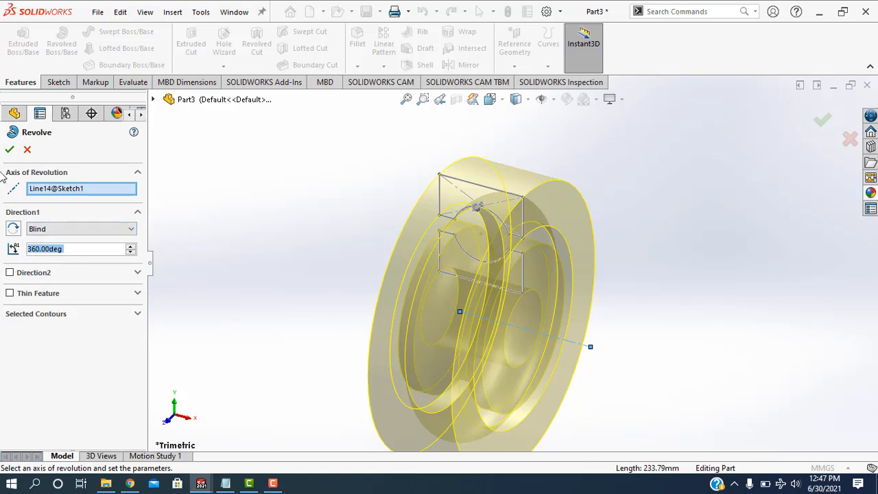
left_click(10, 150)
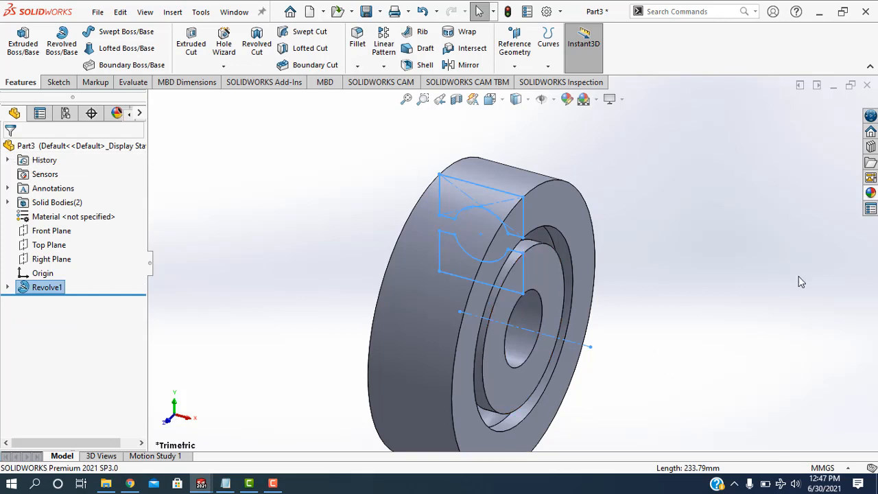
scroll(587, 252, "up", 3)
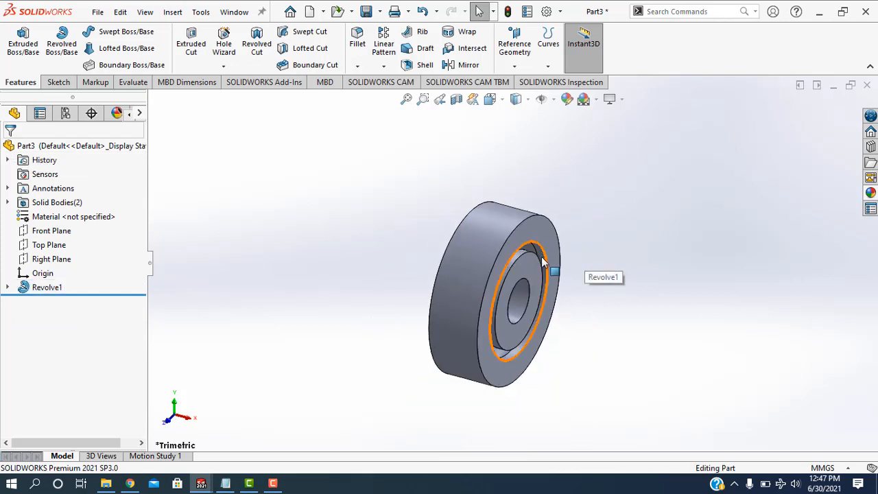
scroll(542, 263, "down", 2)
scroll(533, 283, "up", 2)
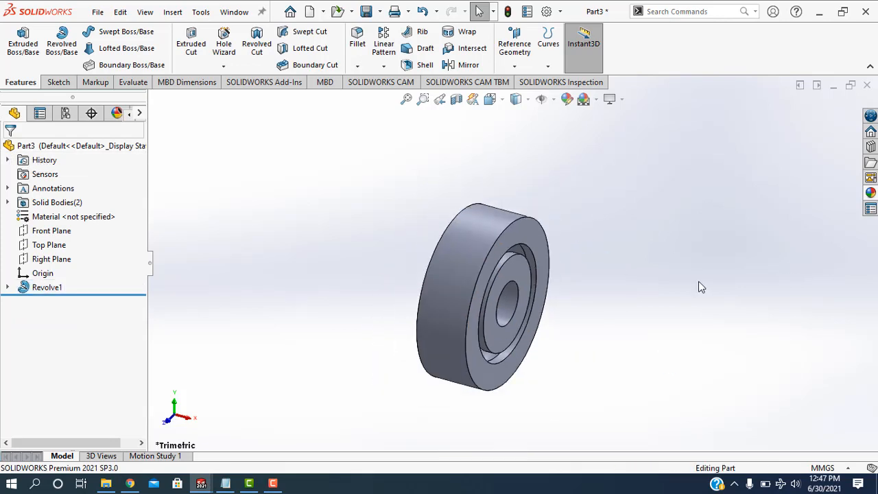
Apply a planar section view through the Front Plane at 0 mm offset to expose the ring interior.
left_click(457, 101)
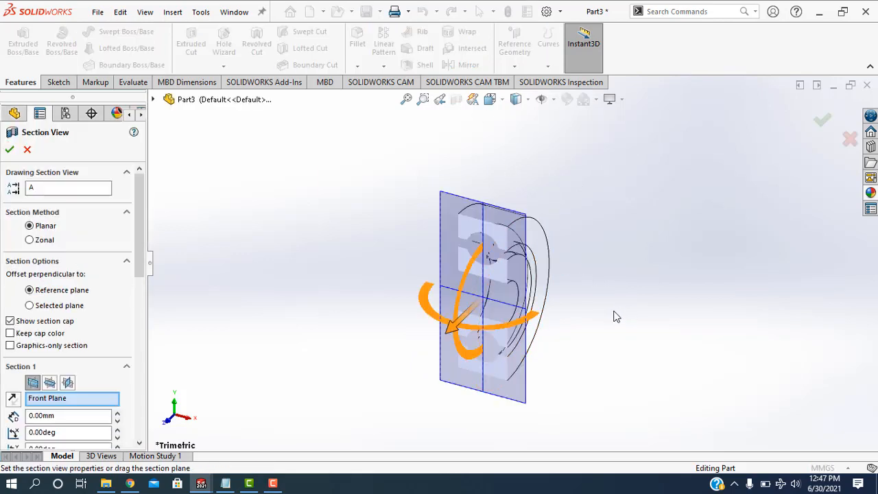
middle_click_drag(608, 319, 586, 366)
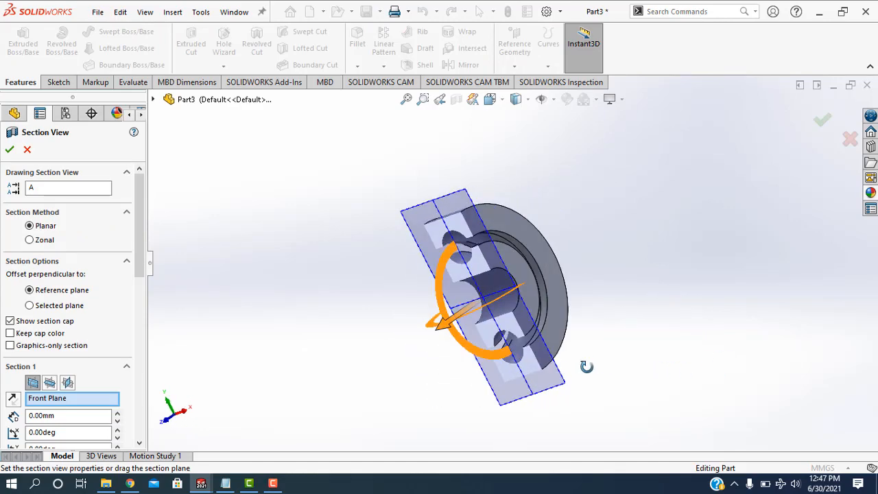
left_click(10, 150)
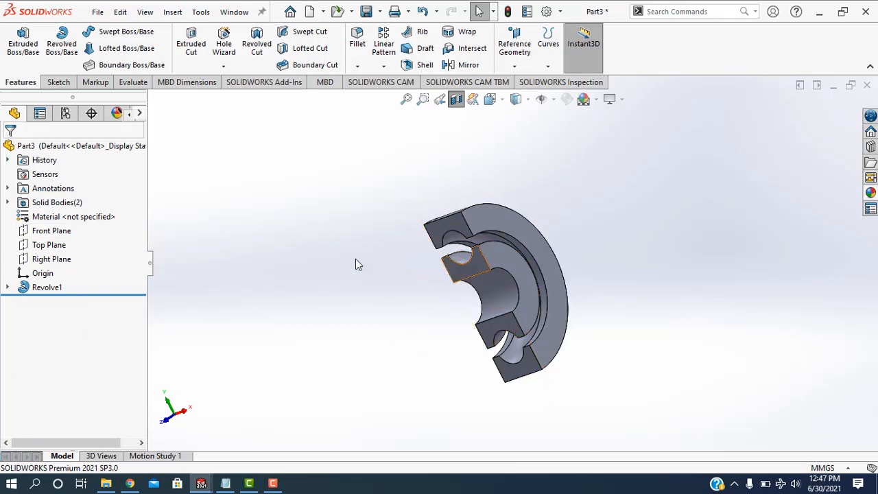
Create a reference plane offset 0 mm from the Front Plane.
left_click(42, 235)
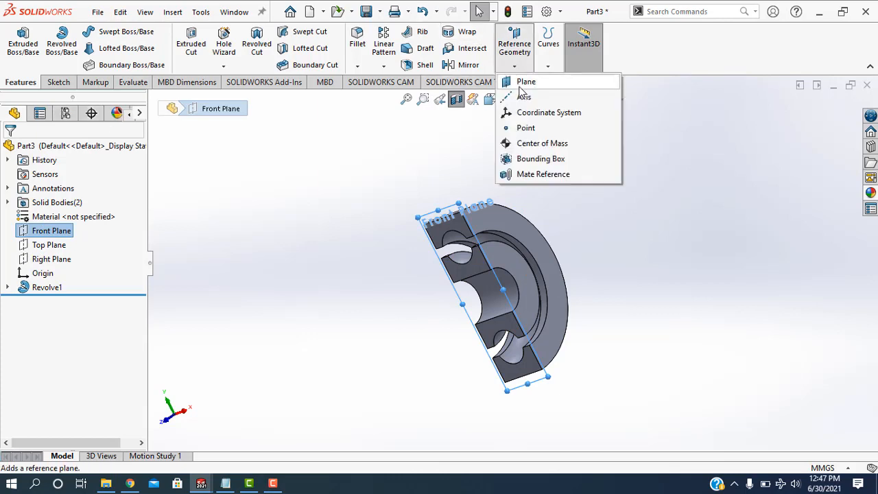
left_click(520, 85)
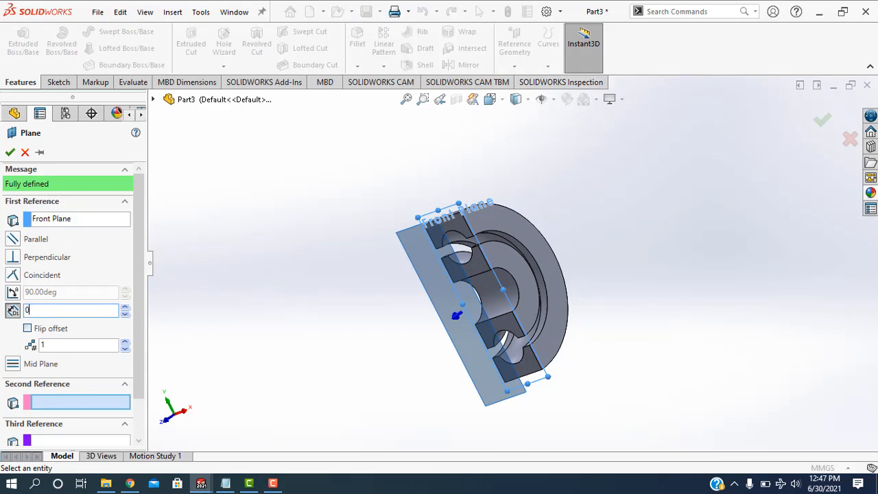
key("Return")
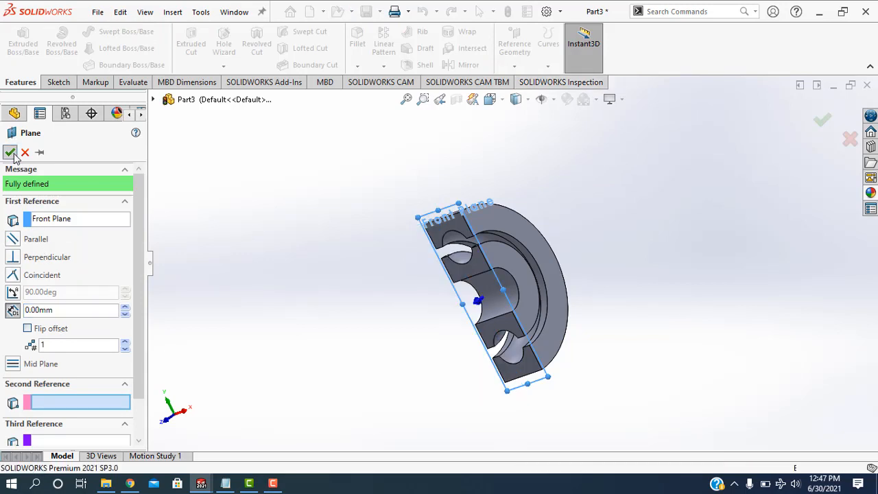
right_click(523, 149)
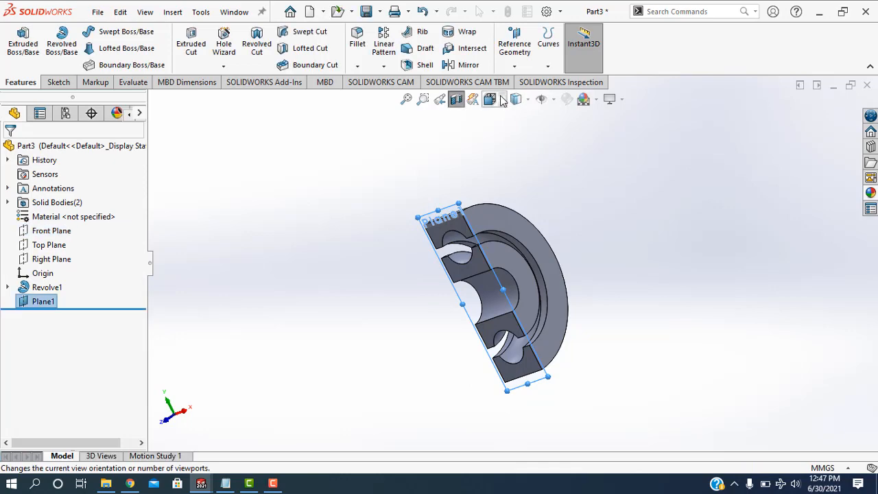
Sketch a circle on the new plane, centred on the origin and matching the upper round groove outline.
left_click(502, 100)
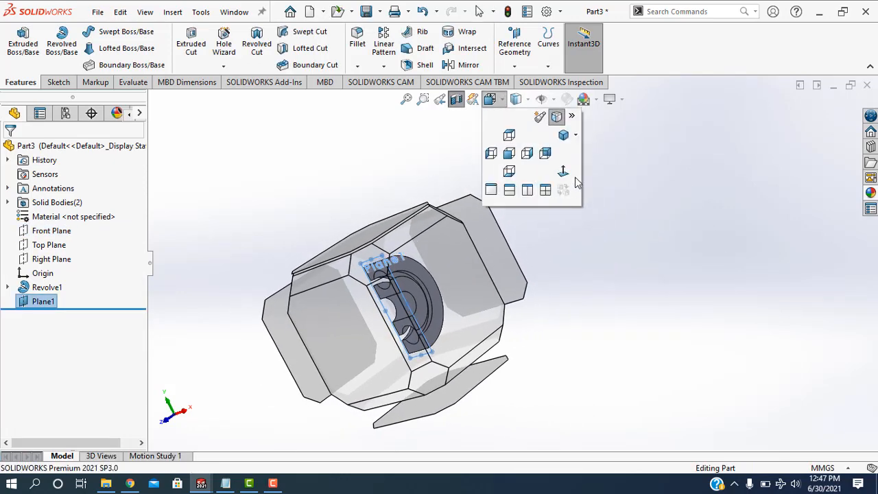
left_click(575, 177)
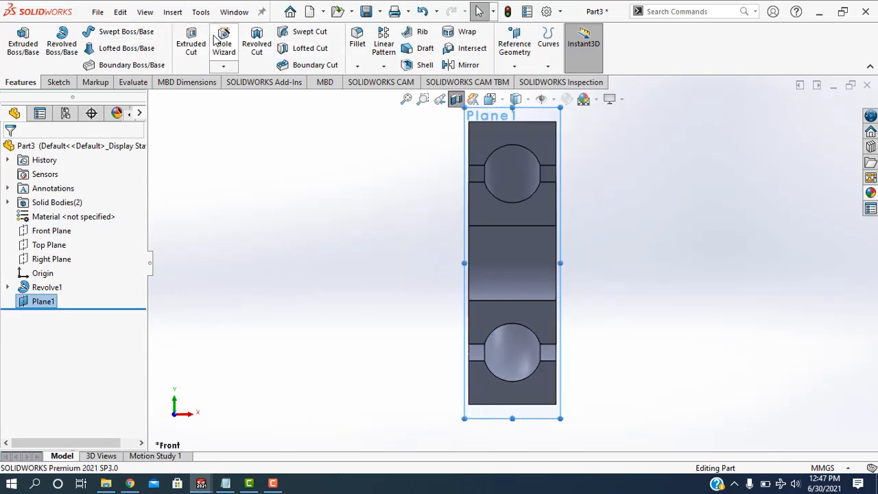
left_click(59, 83)
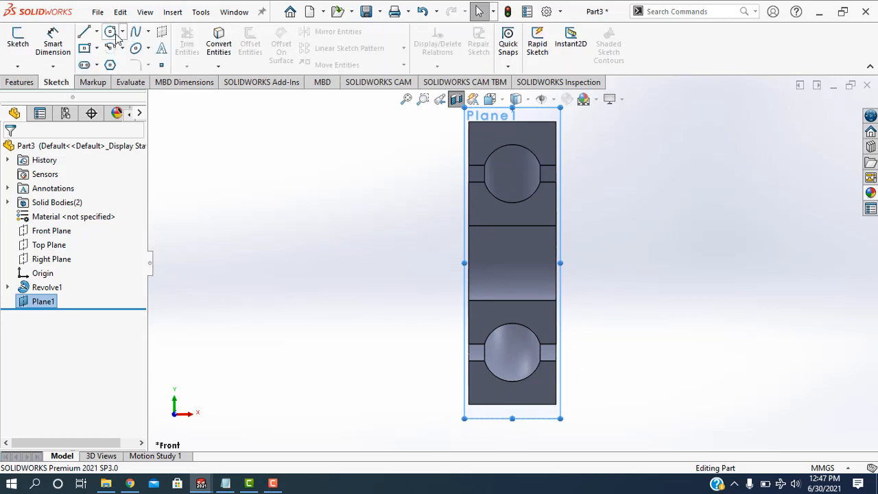
left_click(111, 32)
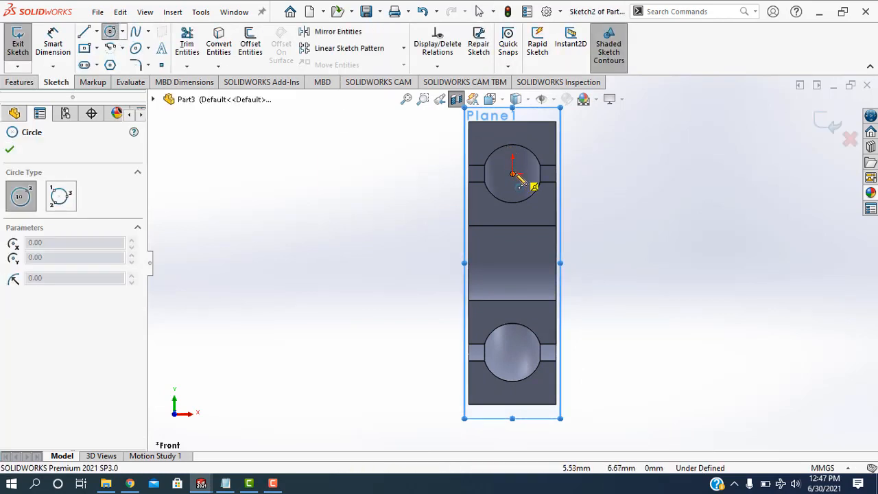
left_click(513, 174)
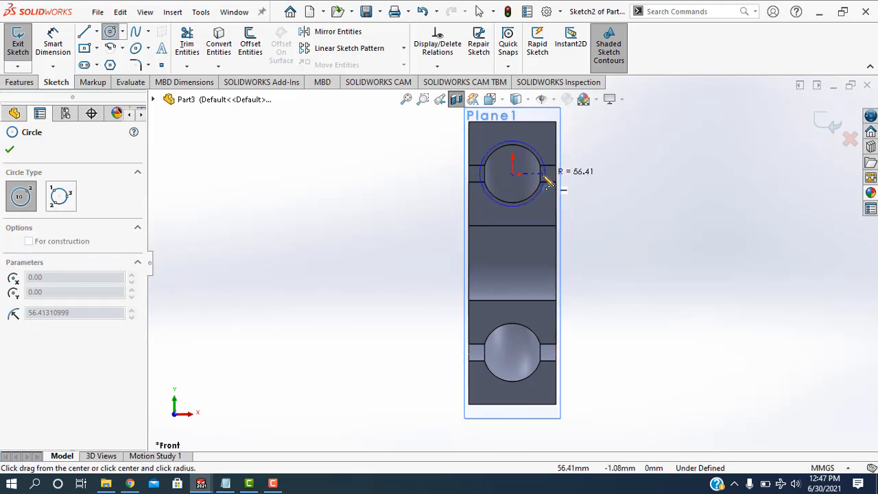
left_click(541, 178)
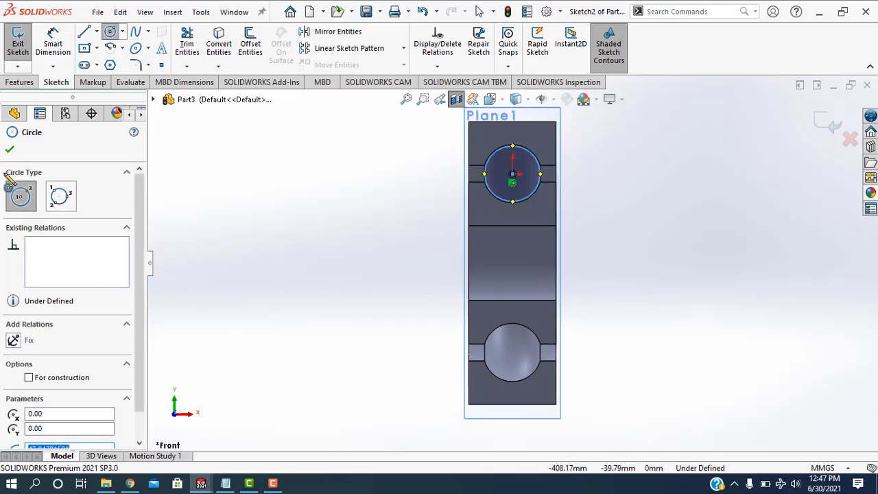
Draw a horizontal centerline from the circle's left quadrant through its centre to beyond the ring's right face.
left_click(96, 35)
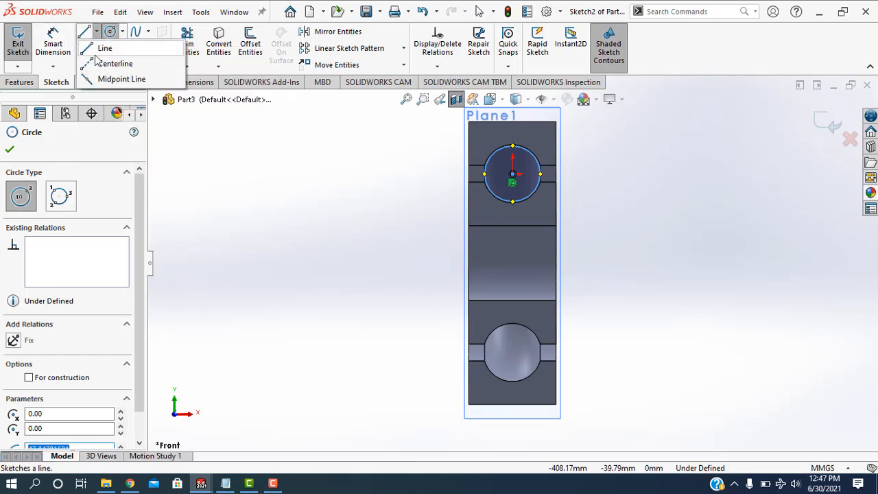
left_click(102, 62)
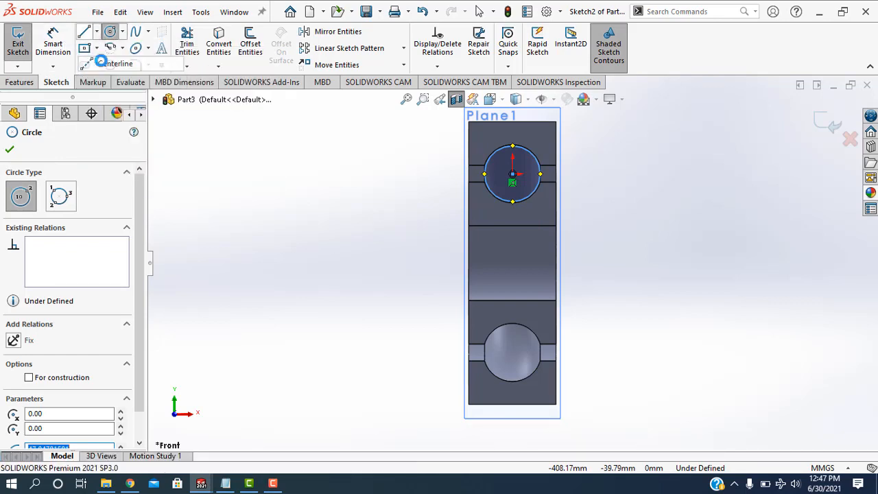
left_click(485, 175)
left_click(596, 175)
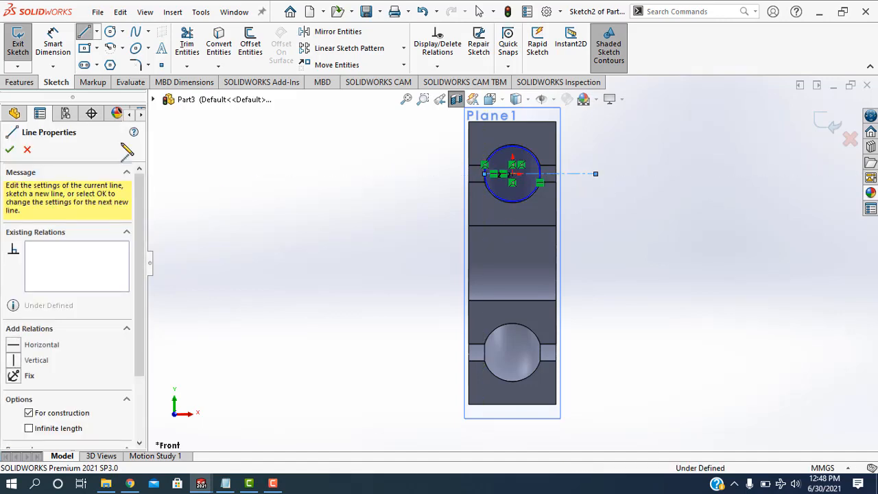
Trim away the circle's lower half below the centerline using Trim to closest and exit the sketch.
right_click(329, 155)
left_click(346, 152)
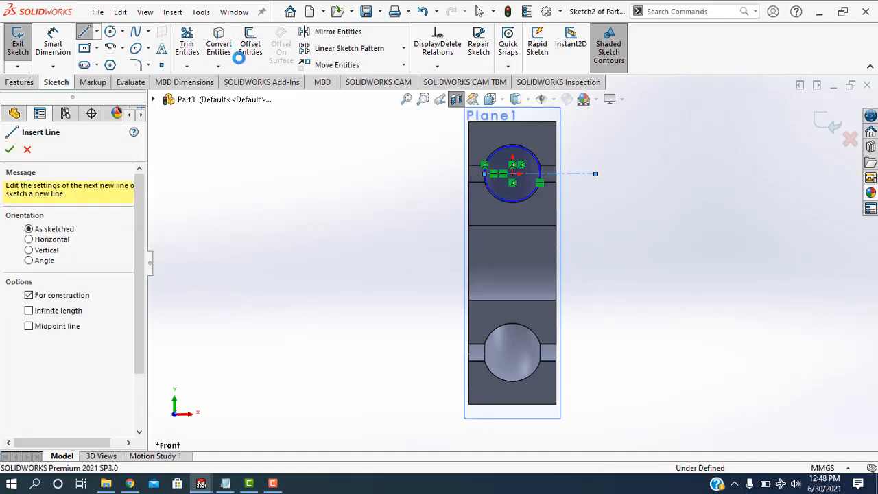
left_click(189, 47)
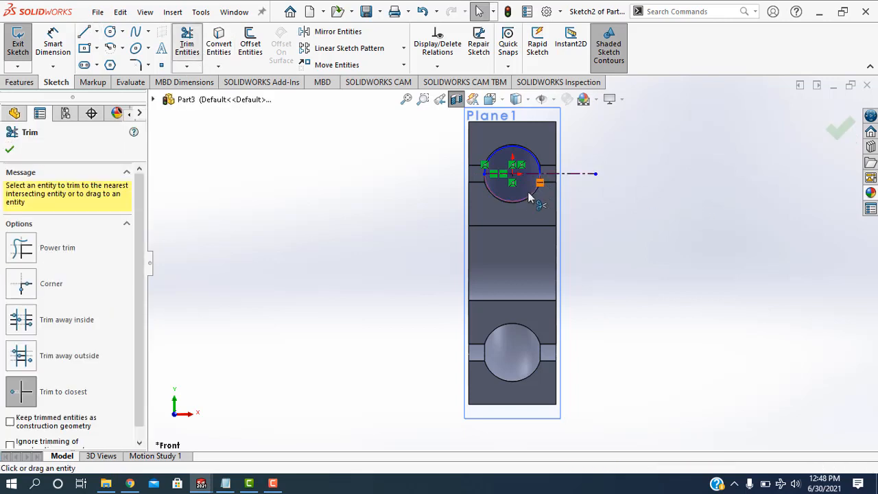
scroll(529, 186, "down", 3)
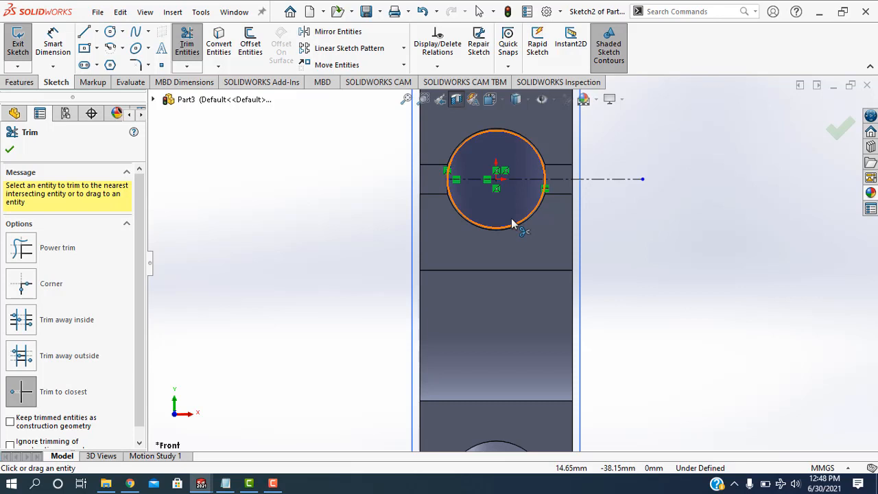
scroll(481, 225, "down", 2)
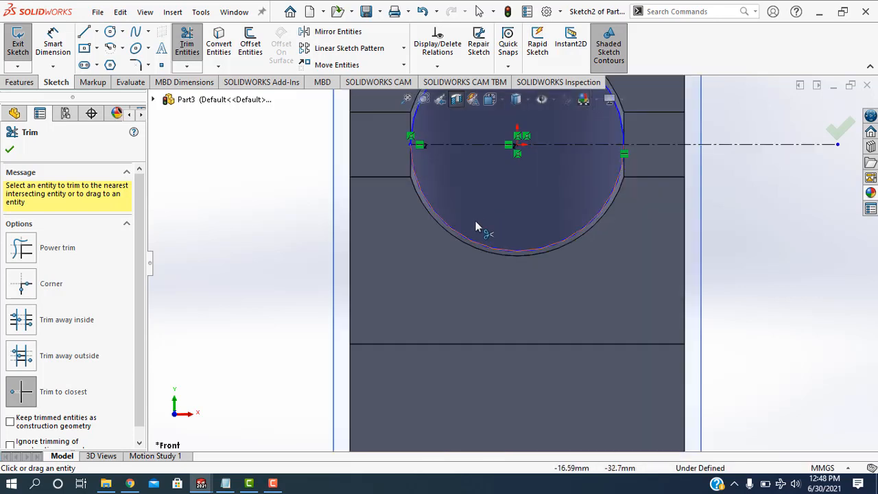
left_click(456, 233)
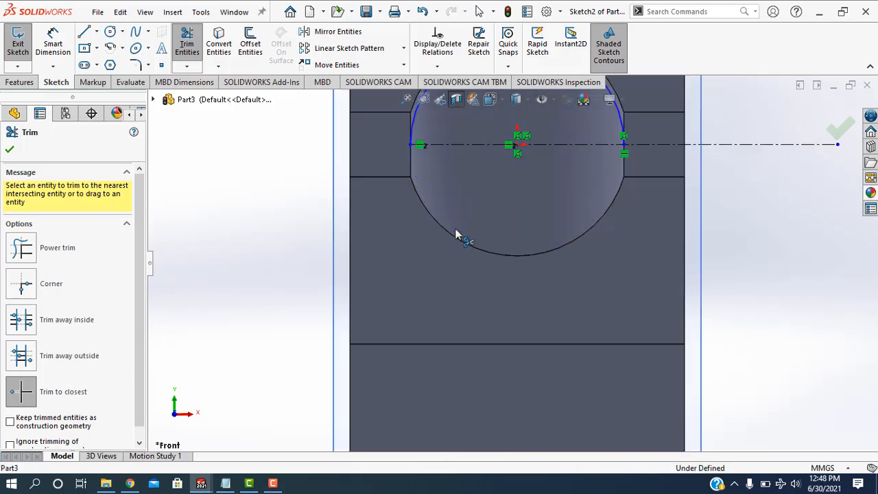
scroll(487, 212, "up", 2)
scroll(559, 214, "up", 2)
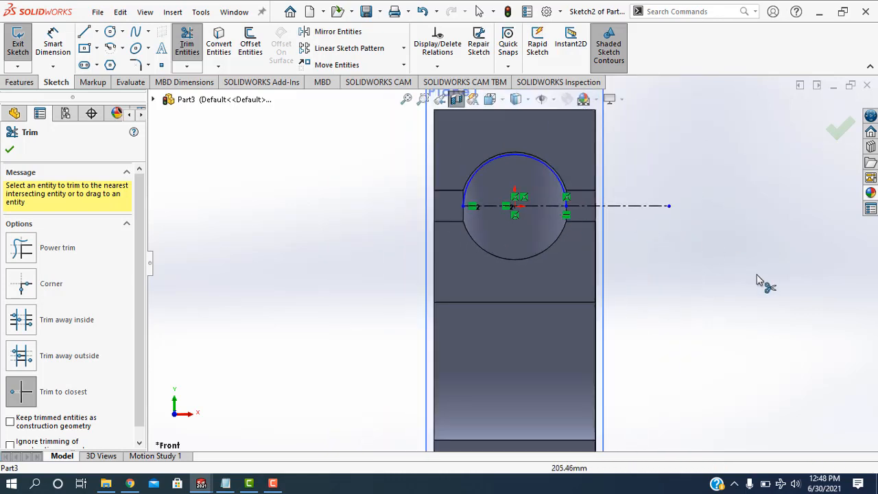
left_click(11, 151)
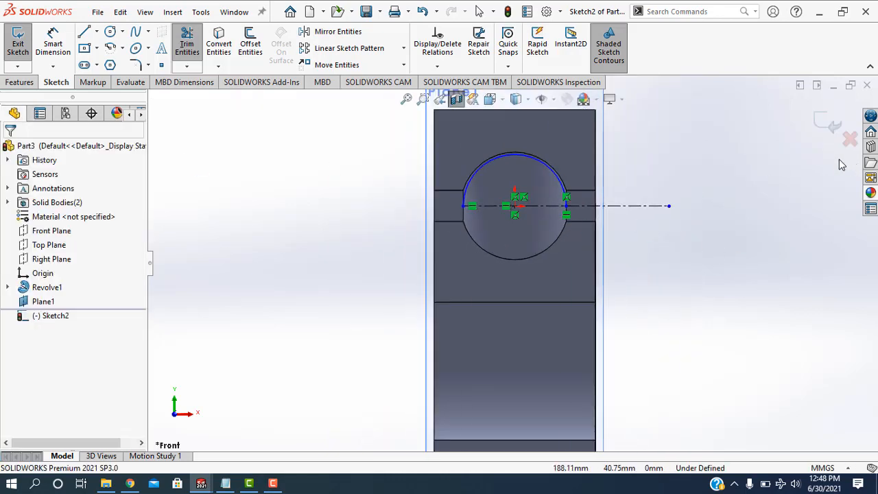
left_click(821, 124)
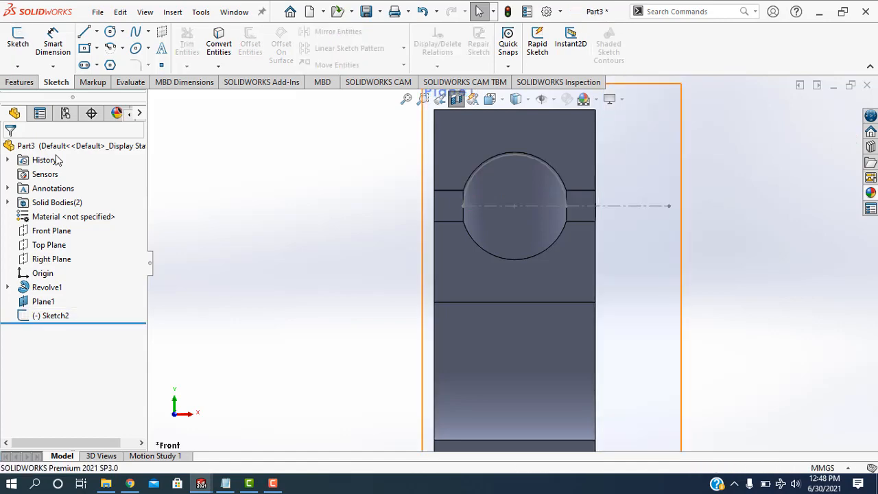
Revolve the half-circle sketch 360 degrees about its horizontal centerline, letting the open profile be closed automatically, to form the ball.
left_click(15, 83)
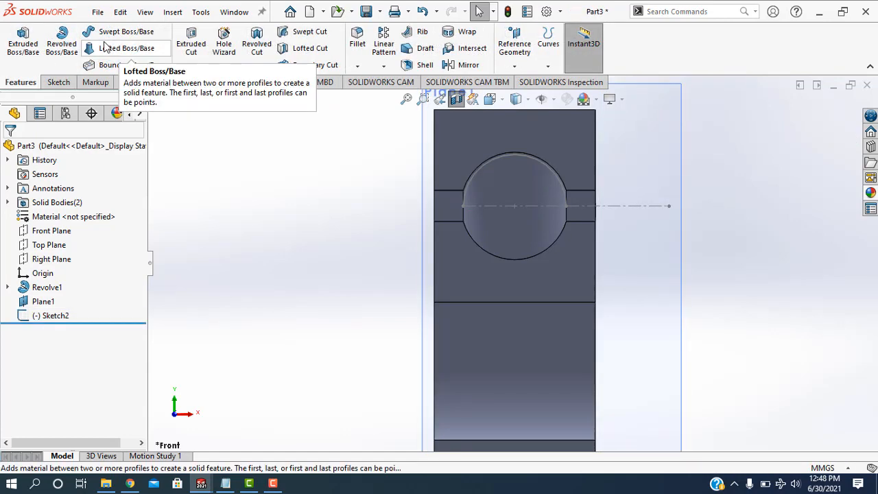
left_click(63, 42)
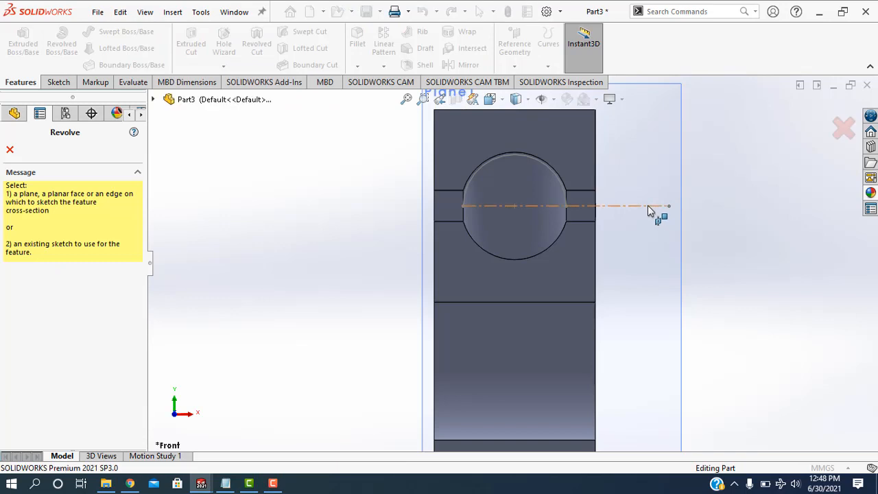
left_click(648, 205)
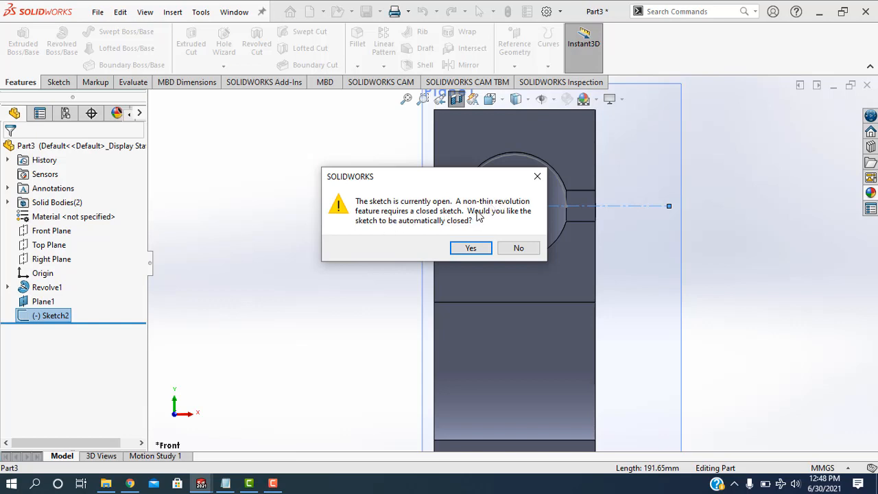
left_click(471, 248)
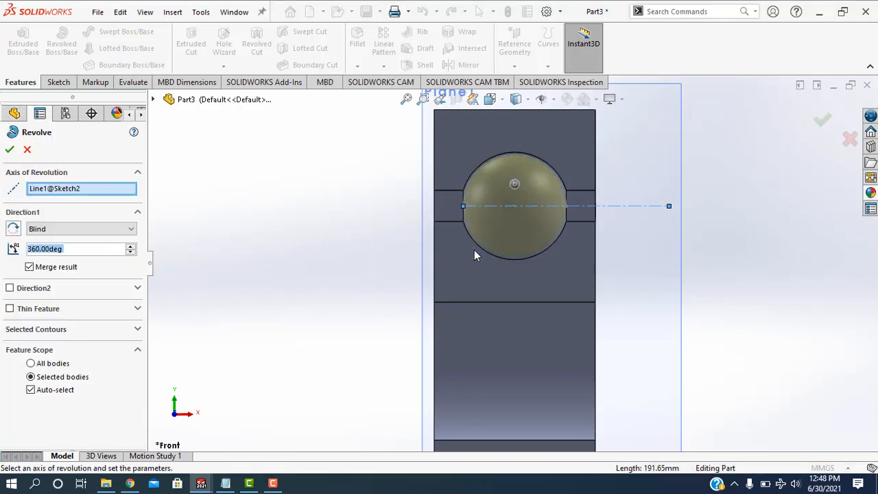
left_click(10, 150)
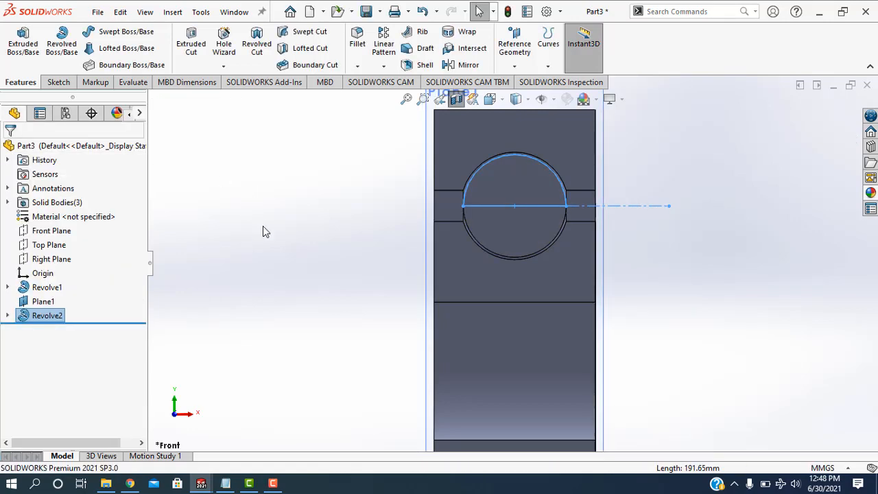
left_click(291, 227)
Set up an equally spaced circular pattern of the ball body around the outer ring's inner cylindrical face.
mouse_move(285, 240)
middle_mouse_down()
mouse_move(338, 231)
mouse_move(341, 250)
mouse_move(294, 256)
mouse_move(323, 252)
mouse_move(347, 220)
middle_mouse_up()
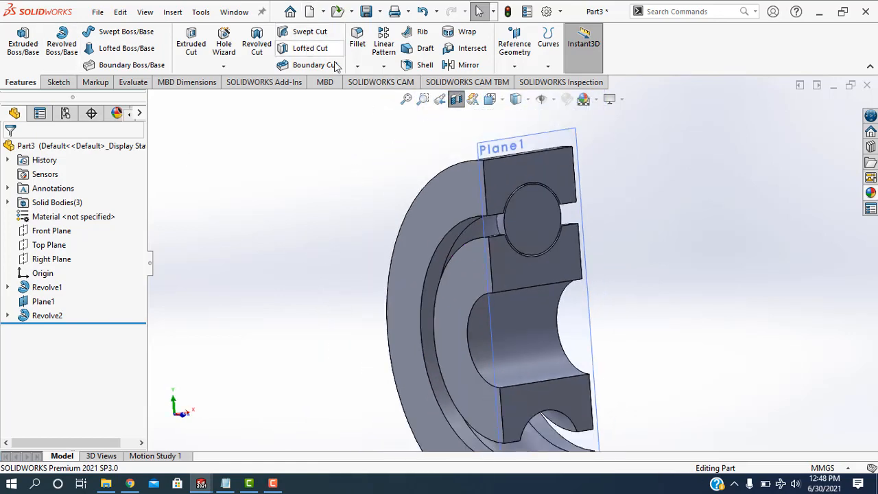
left_click(388, 68)
left_click(391, 81)
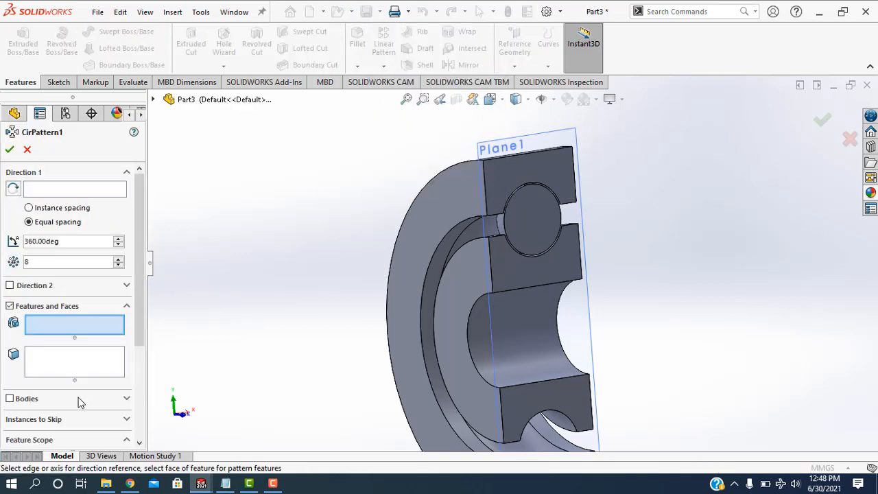
left_click(9, 401)
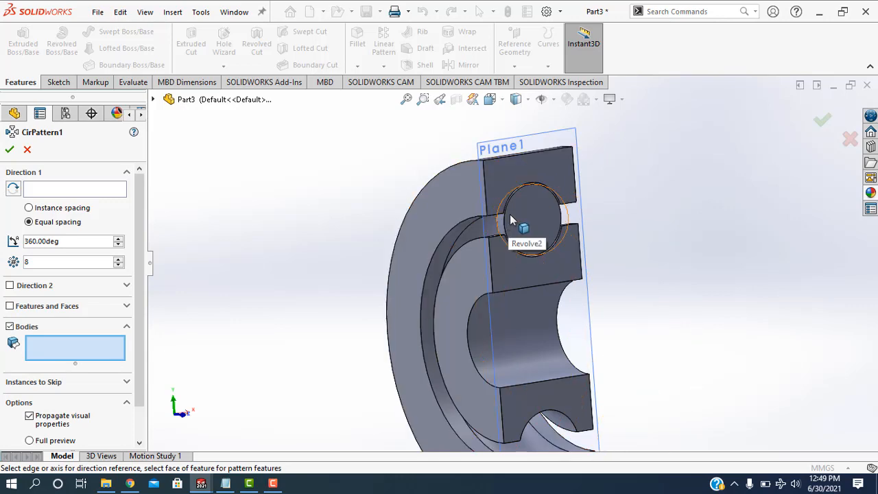
left_click(509, 222)
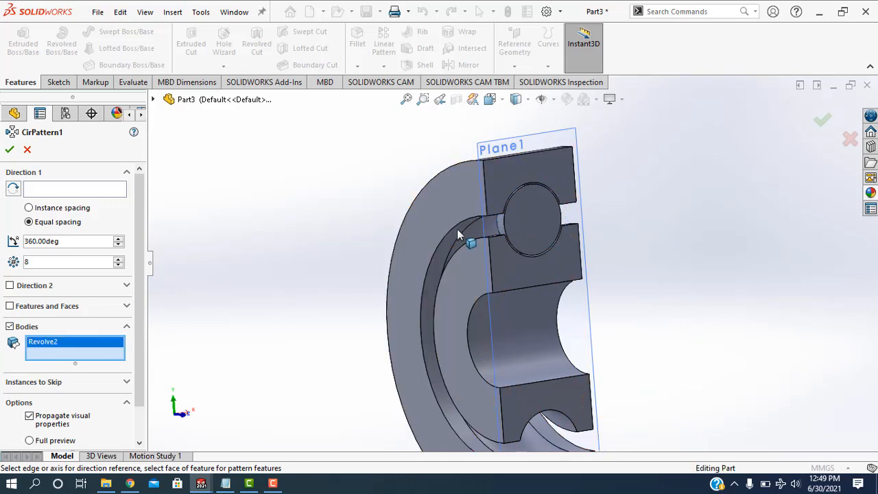
left_click(51, 192)
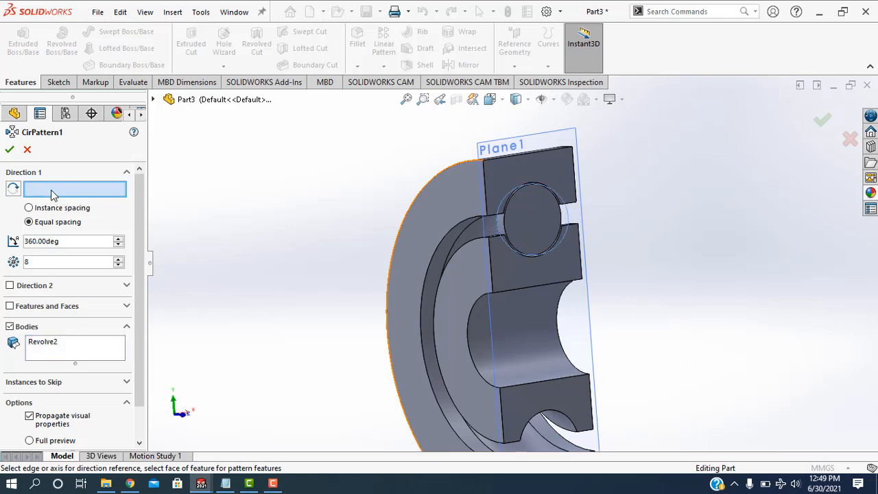
left_click(439, 265)
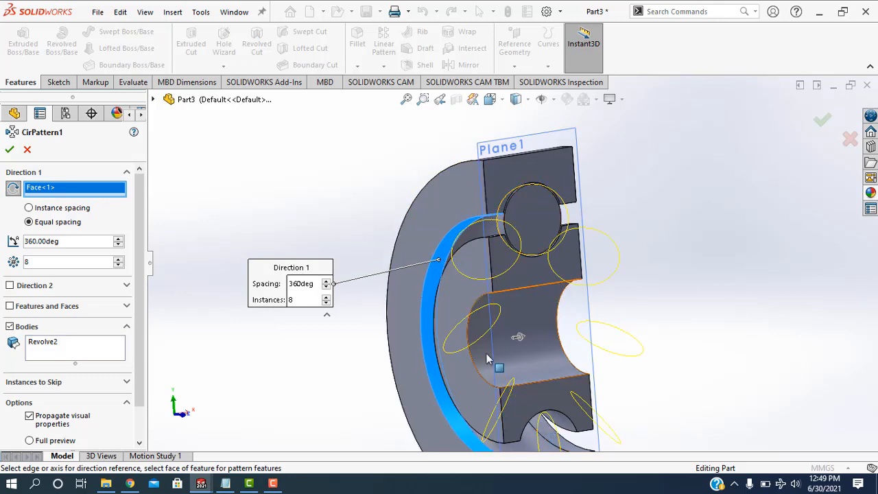
Try 10 instances in the ball pattern, set the count back to 8 over 360 degrees and complete it.
mouse_move(380, 226)
middle_mouse_down()
mouse_move(366, 206)
mouse_move(384, 226)
middle_mouse_up()
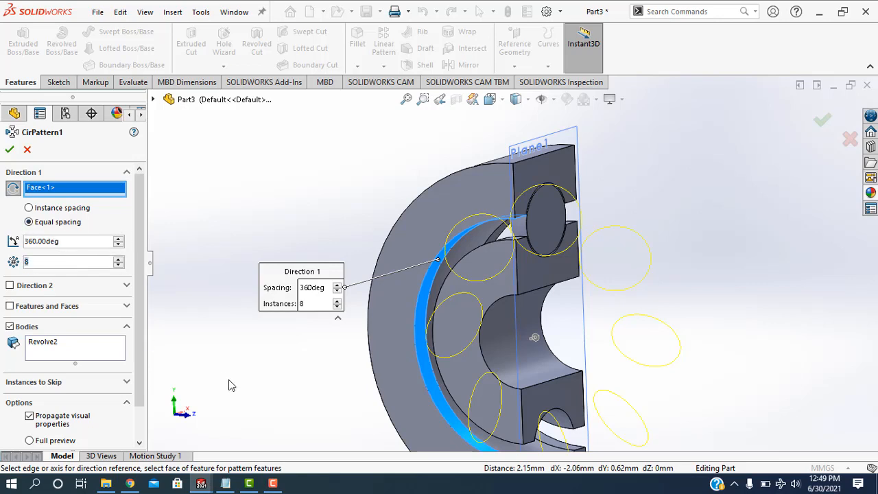
key("Return")
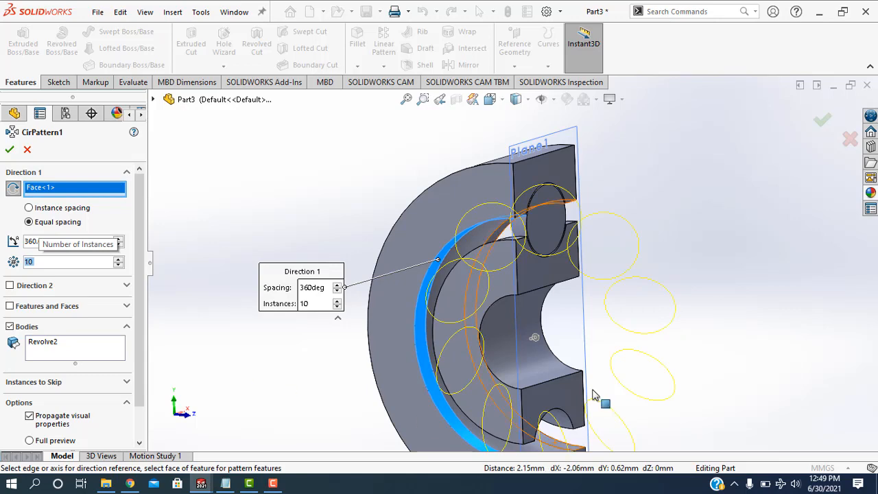
middle_click_drag(769, 266, 754, 248)
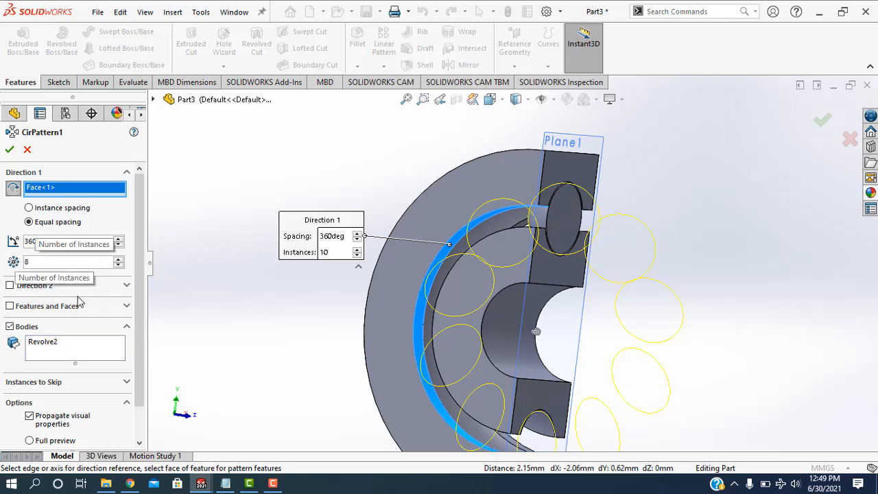
left_click(11, 150)
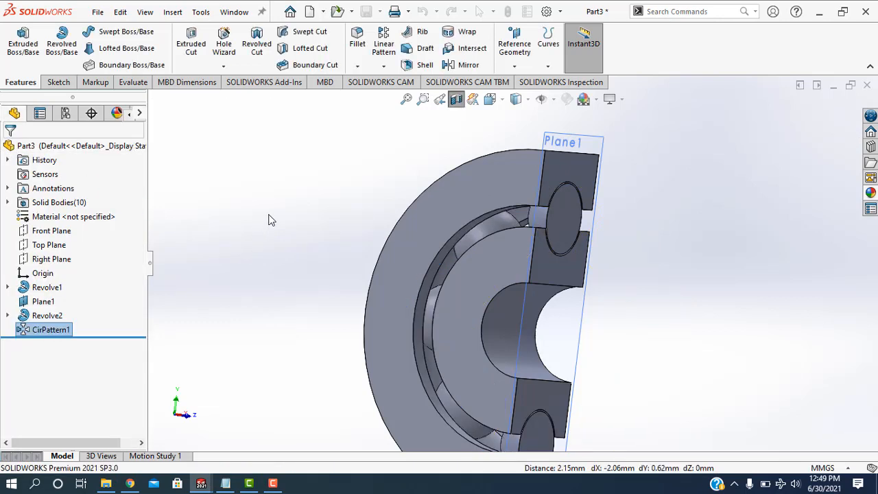
Turn off the section view and hide the reference planes to show the complete bearing.
middle_click_drag(282, 238, 485, 260)
scroll(480, 288, "up", 2)
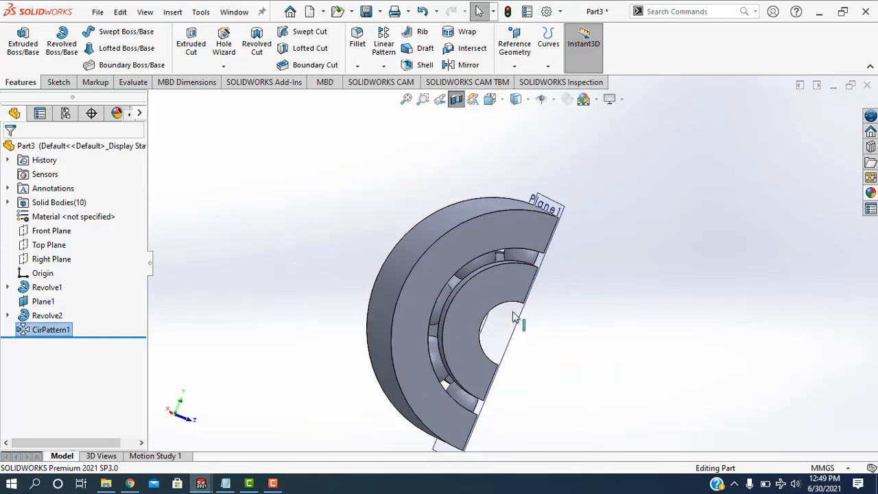
left_click(457, 100)
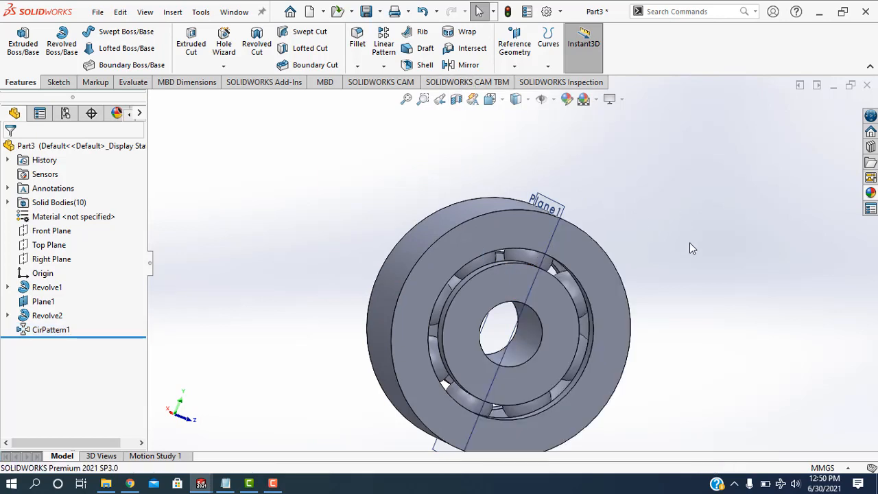
left_click(541, 98)
left_click(543, 118)
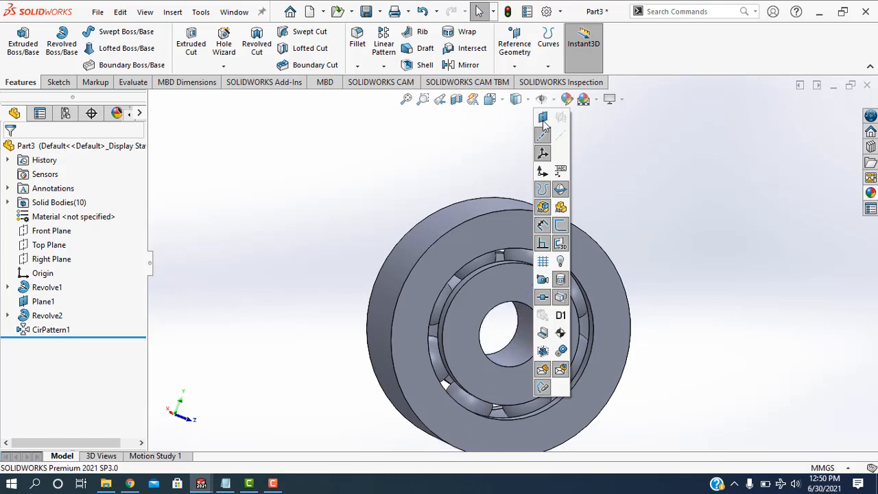
Start an extruded cut with a new sketch on the inner ring's flat side face.
scroll(758, 286, "up", 2)
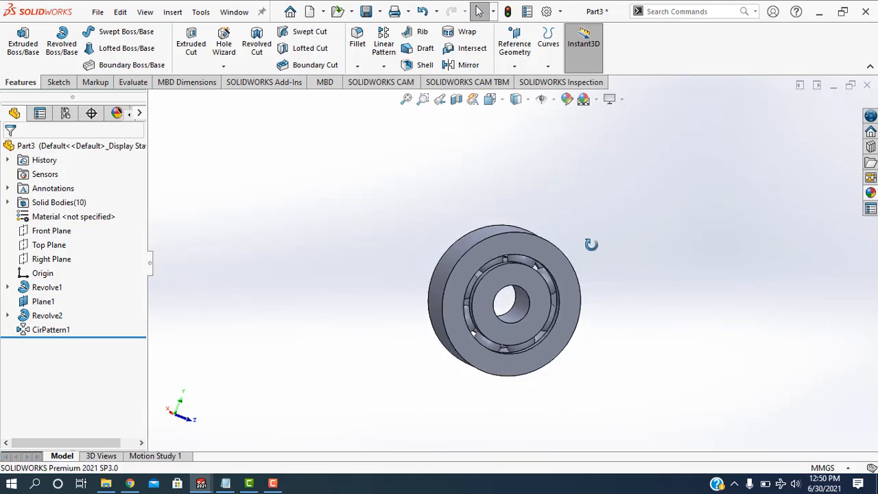
middle_click_drag(590, 245, 546, 295)
scroll(544, 296, "down", 4)
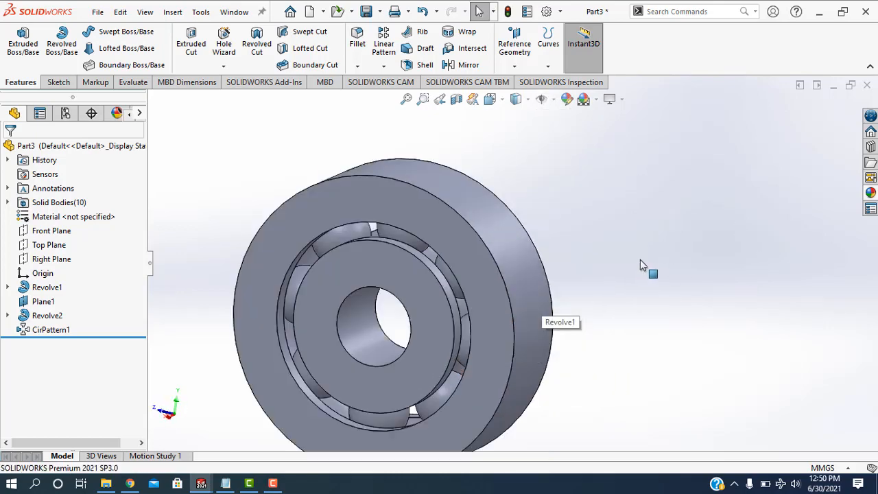
scroll(640, 261, "up", 2)
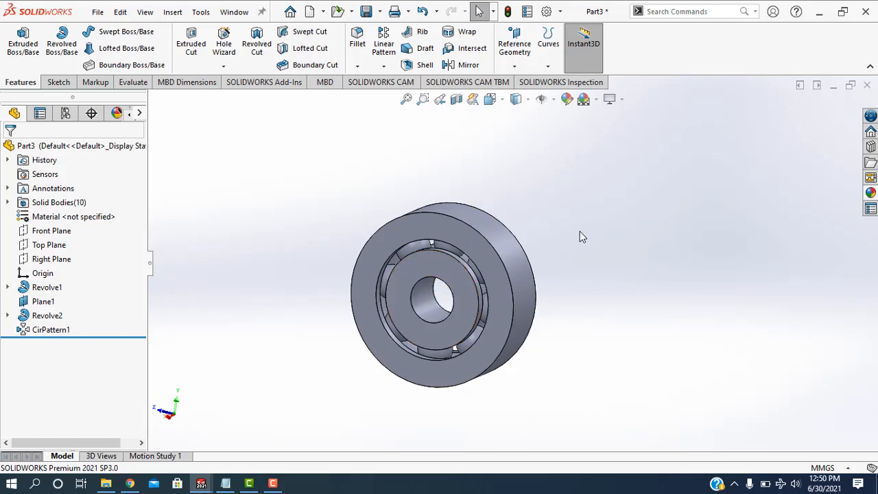
scroll(476, 290, "down", 2)
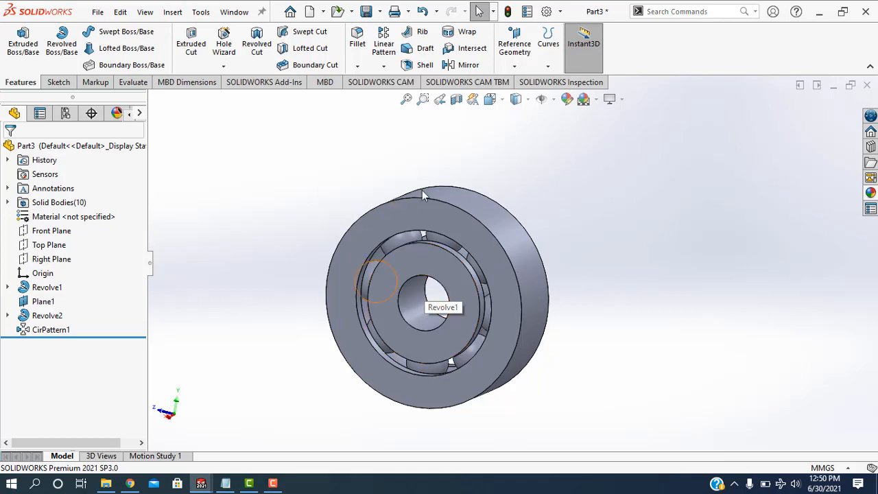
left_click(190, 43)
left_click(409, 265)
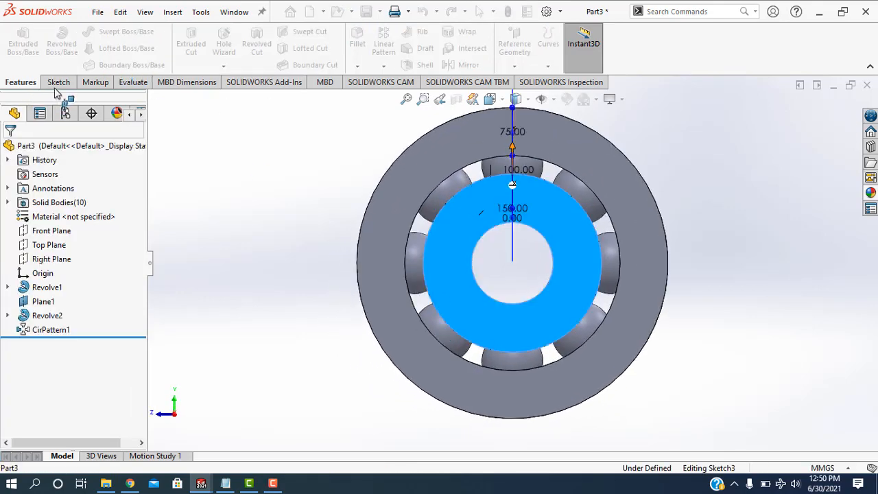
left_click(85, 50)
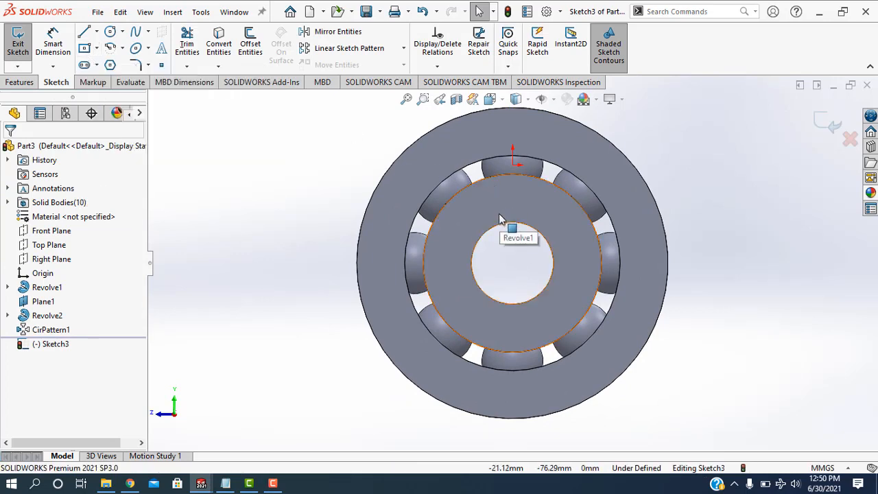
left_click(96, 50)
left_click(110, 78)
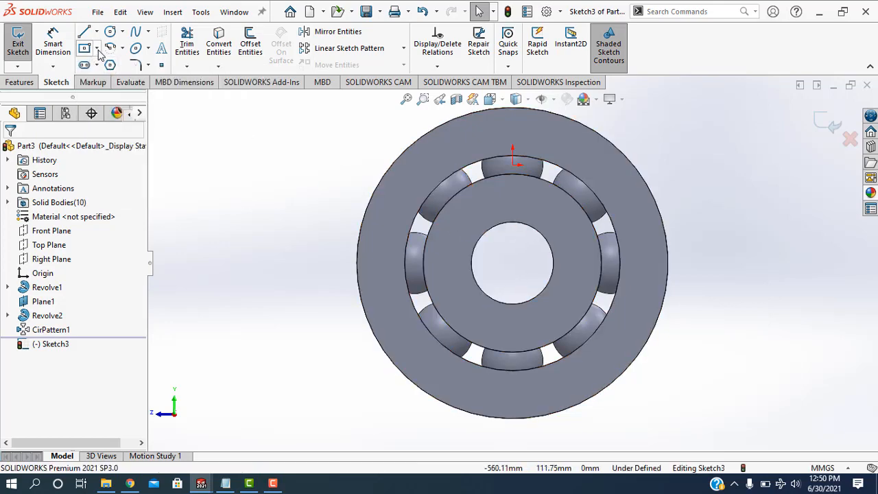
left_click(97, 49)
left_click(117, 78)
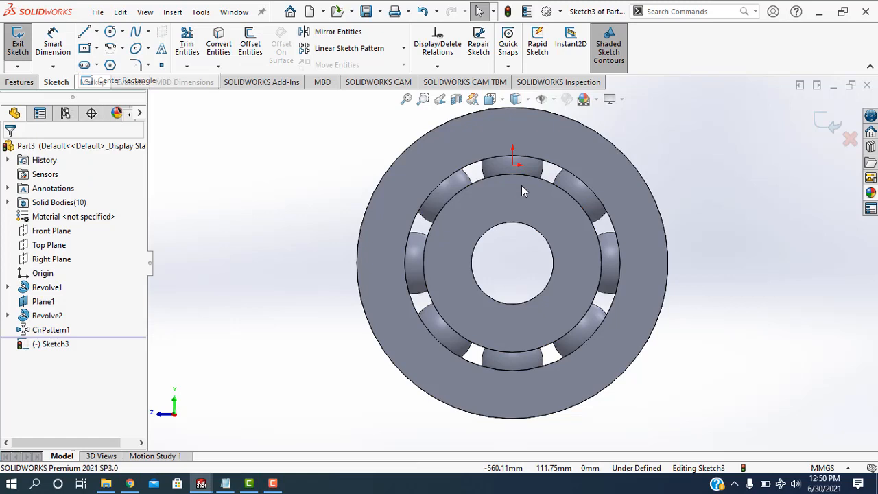
left_click(495, 216)
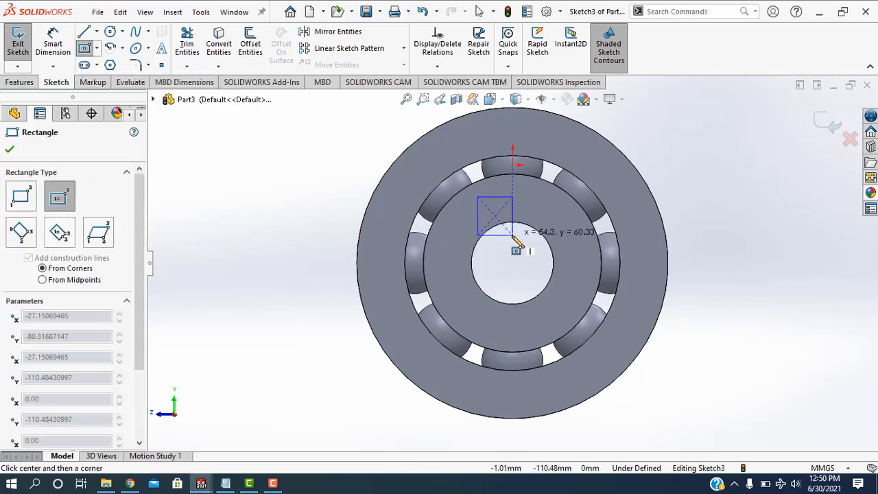
key("Escape")
Sketch a centre rectangle about 72 mm wide and 70 mm high across the upper edge of the inner ring's bore.
left_click(99, 49)
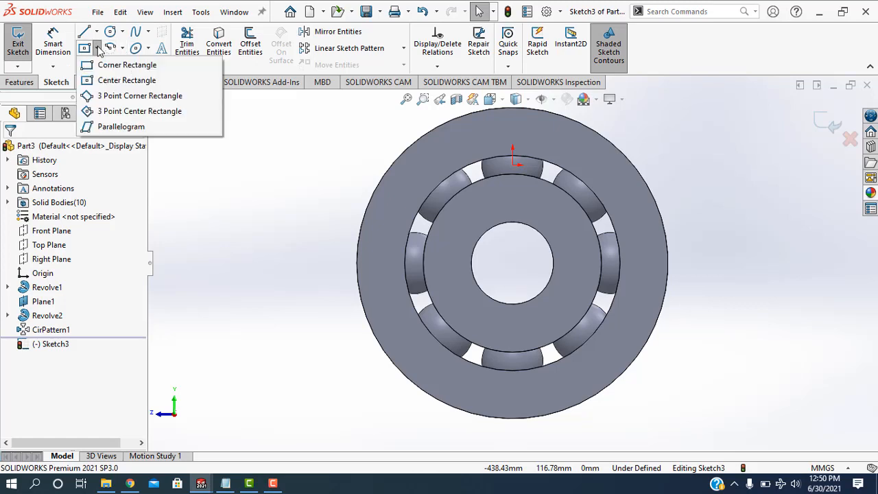
left_click(123, 64)
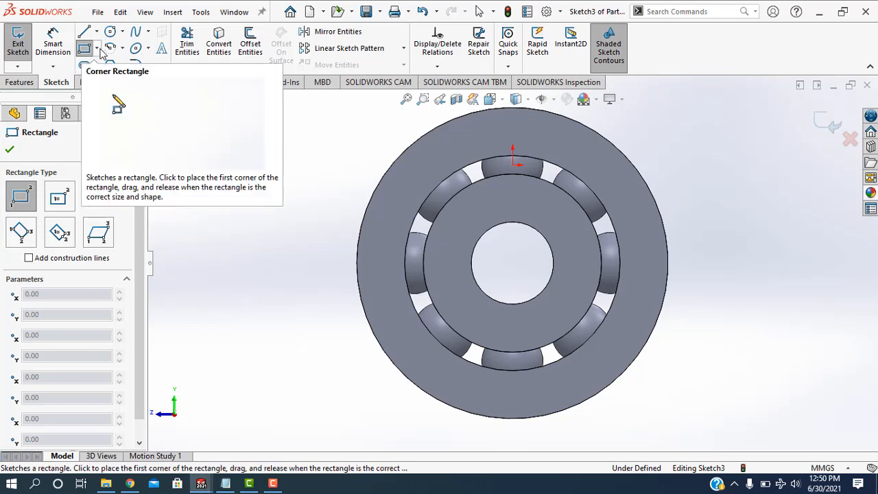
left_click(98, 48)
left_click(120, 79)
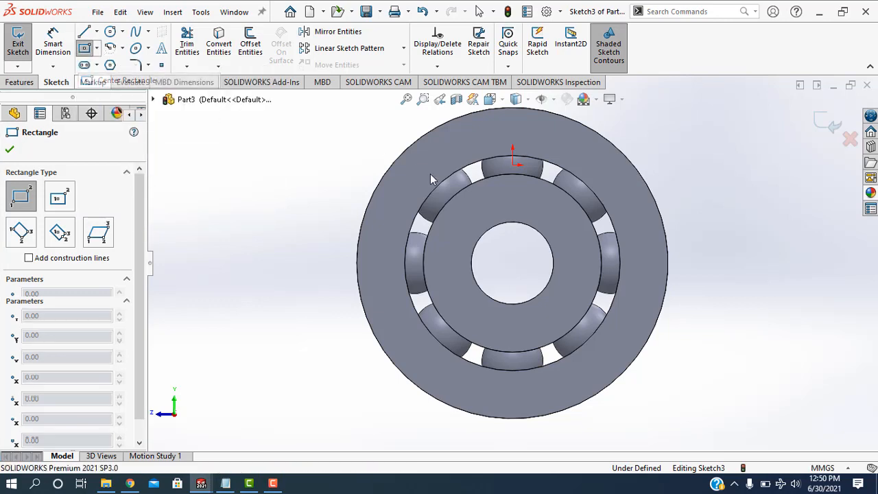
left_click(517, 236)
left_click(537, 214)
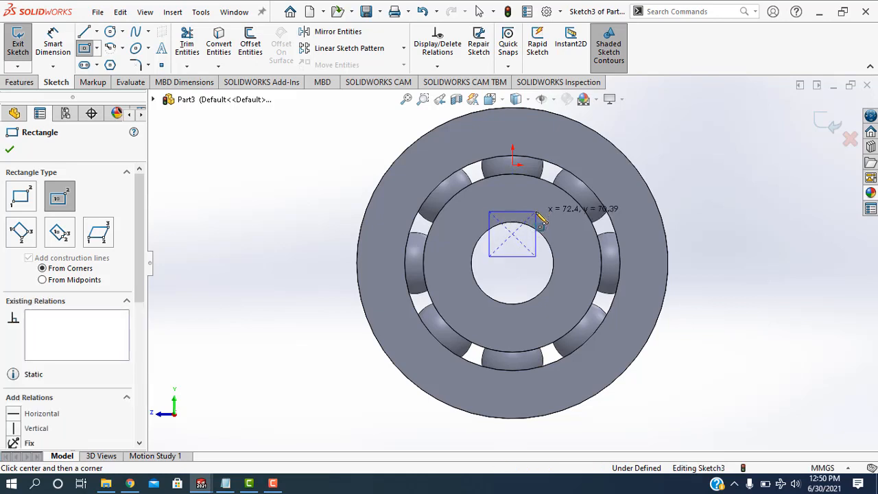
Finish the sketch and cut the rectangle Through All to form a keyway in the inner ring.
left_click(828, 125)
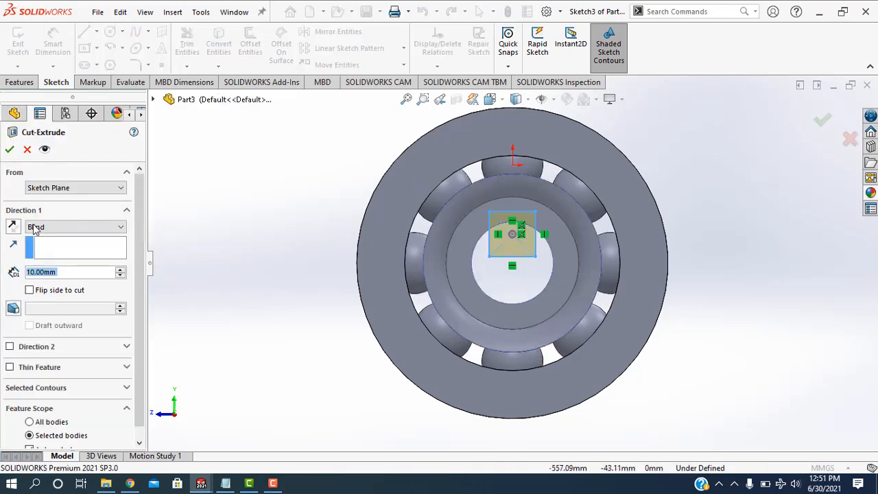
left_click(59, 233)
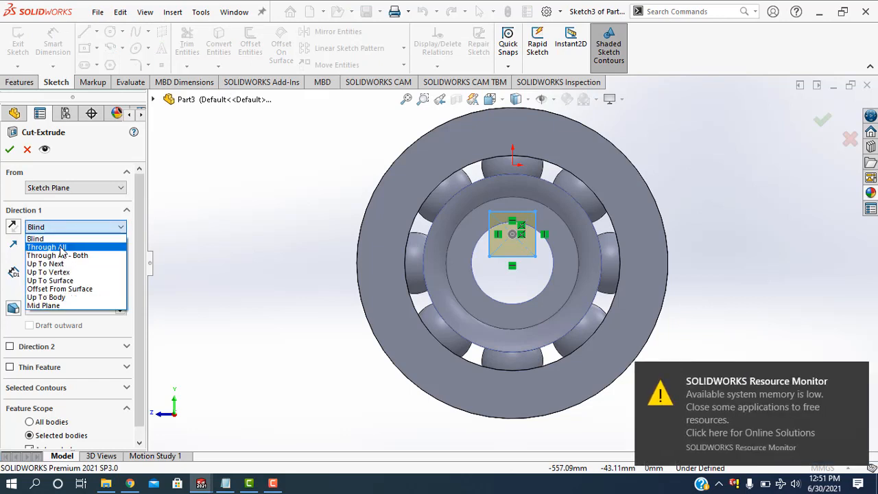
left_click(60, 250)
left_click(10, 147)
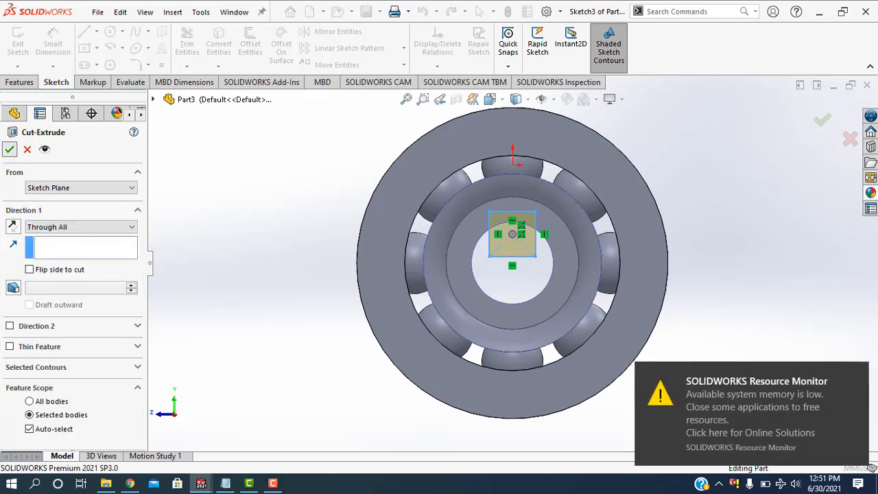
left_click(855, 376)
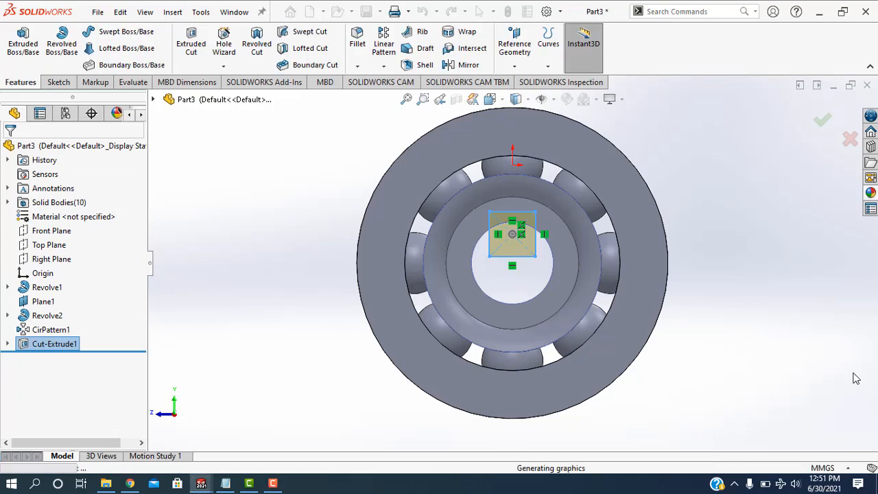
Undo the wide keyway cut together with its rectangle sketch.
left_click(760, 275)
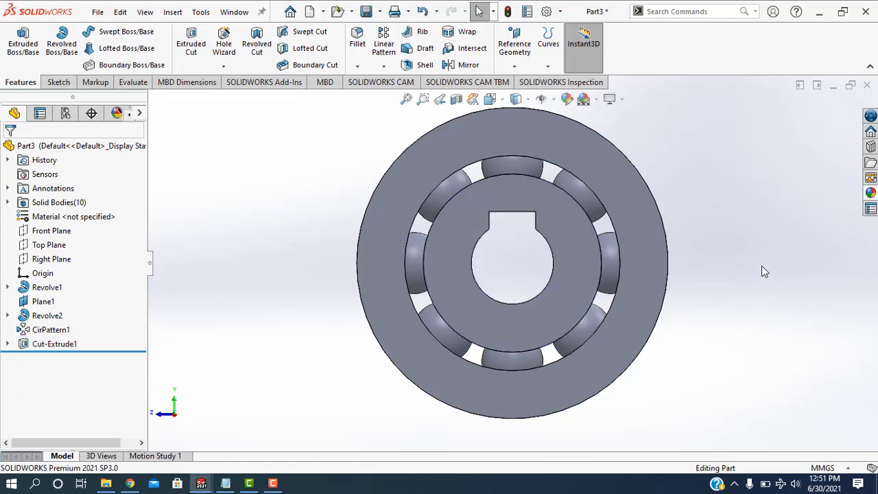
mouse_move(761, 266)
middle_mouse_down()
mouse_move(709, 294)
mouse_move(633, 301)
mouse_move(617, 315)
mouse_move(640, 355)
mouse_move(741, 329)
mouse_move(747, 352)
middle_mouse_up()
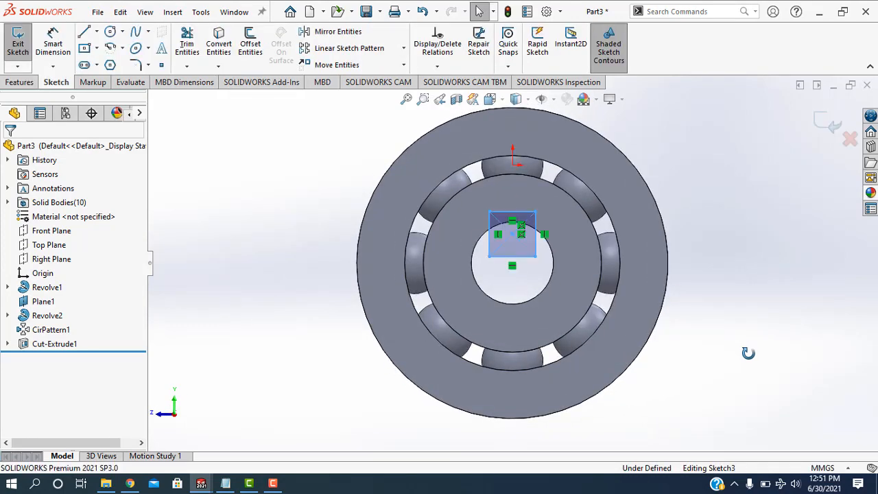
key("ctrl+z")
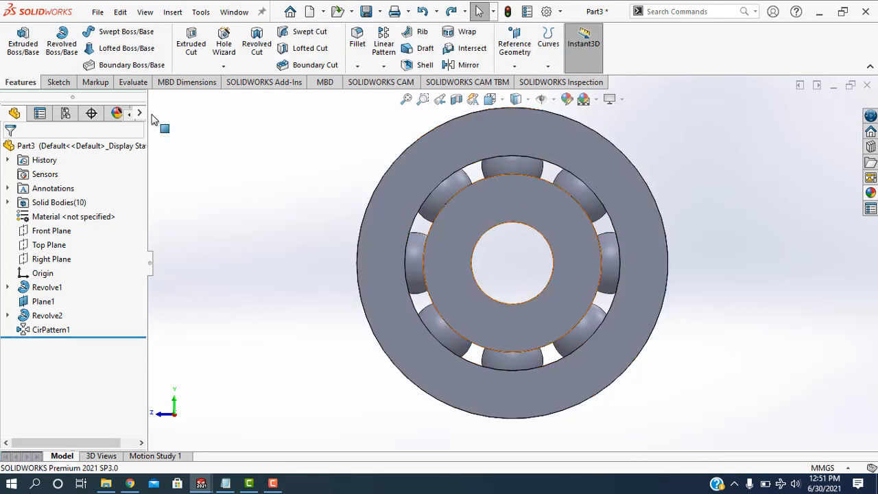
Start an extruded cut on the inner ring's side face and sketch a centre rectangle about 38 by 119 mm over the bore's upper edge.
left_click(191, 59)
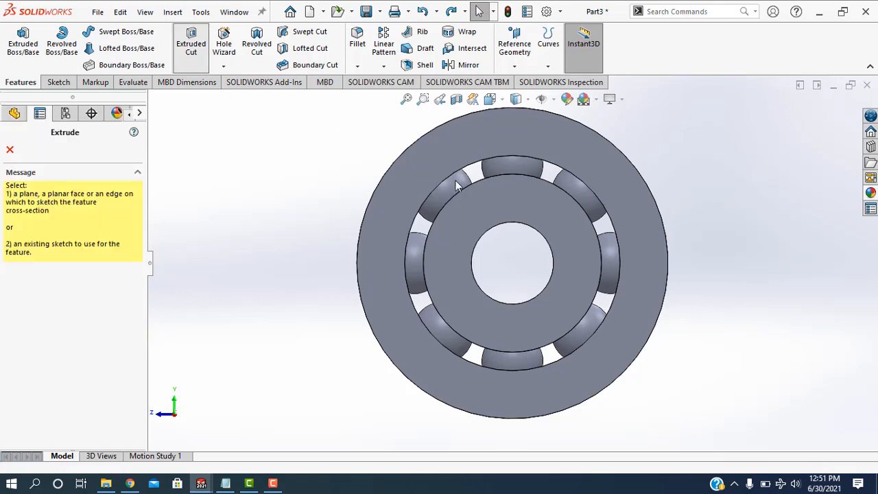
left_click(501, 225)
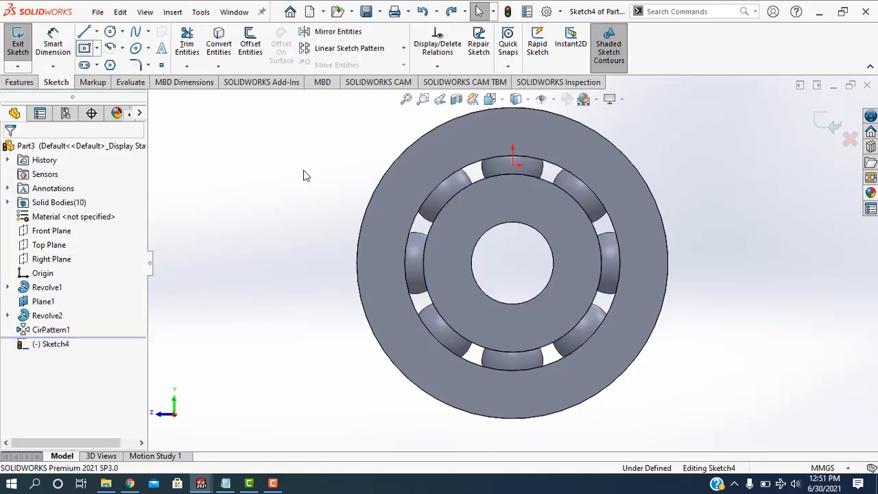
left_click(512, 248)
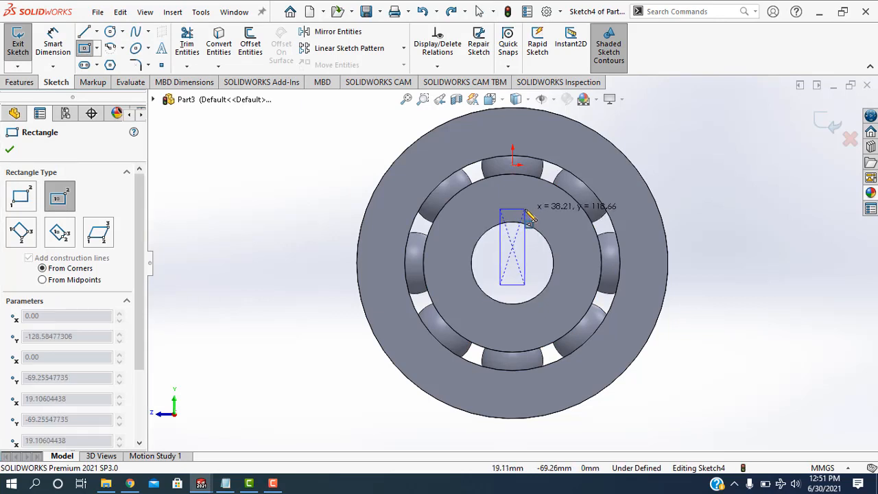
left_click(525, 209)
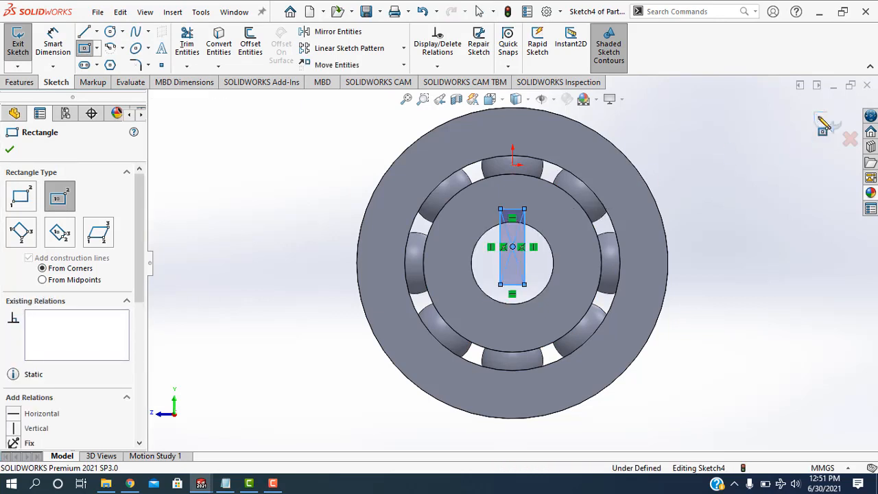
key("Escape")
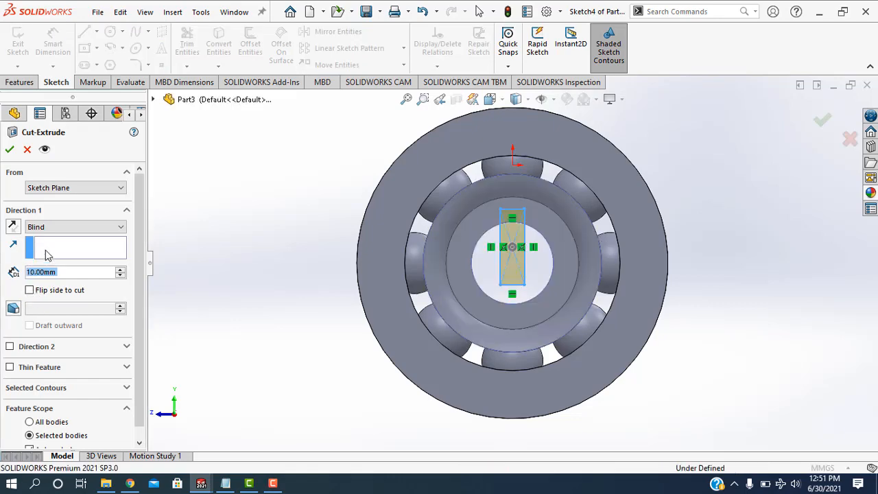
Cut the narrow rectangle Through All to make the keyway in the inner ring.
left_click(54, 226)
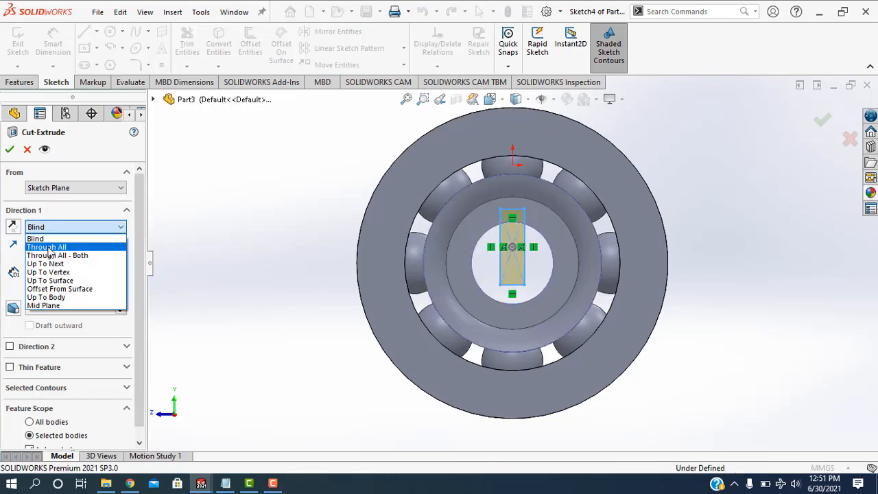
left_click(45, 243)
left_click(10, 151)
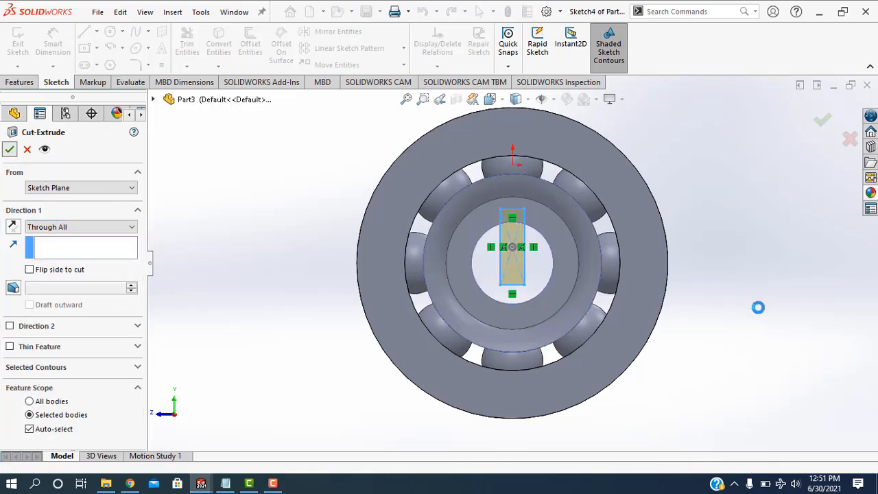
left_click(760, 310)
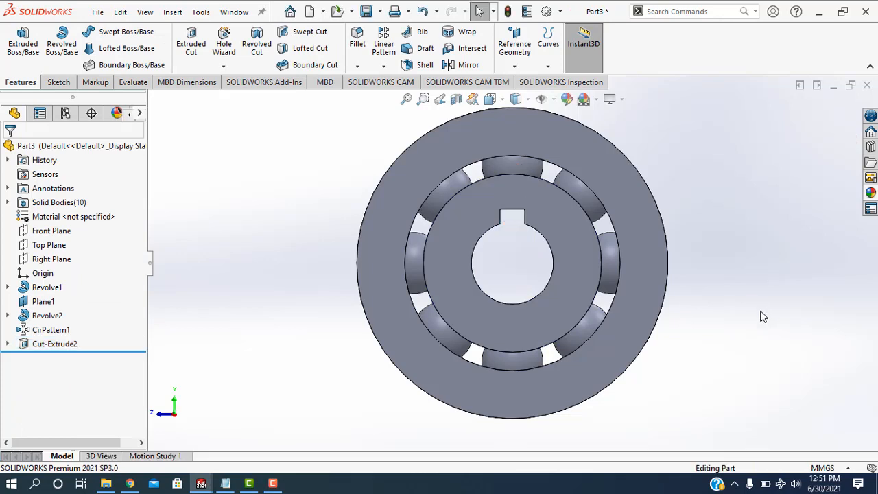
Edit the whole part's appearance and try polished bronze from the Metal appearances.
scroll(655, 177, "up", 2)
middle_click_drag(698, 170, 659, 205)
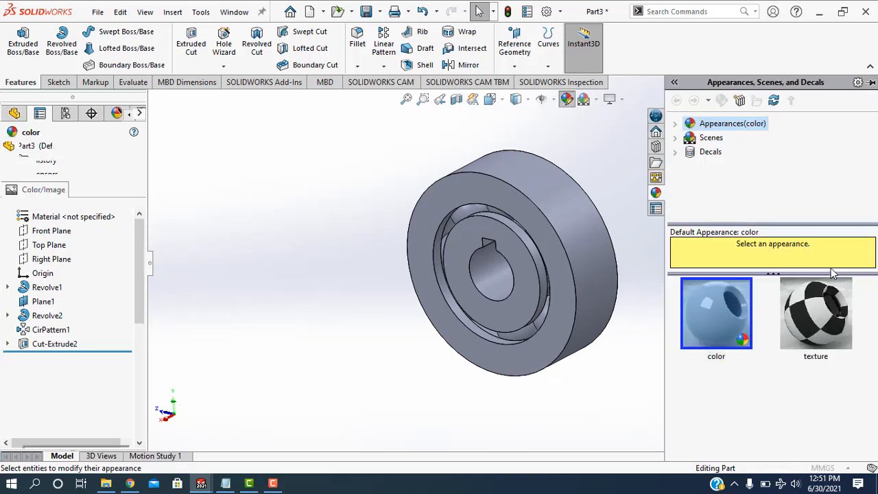
left_click(727, 124)
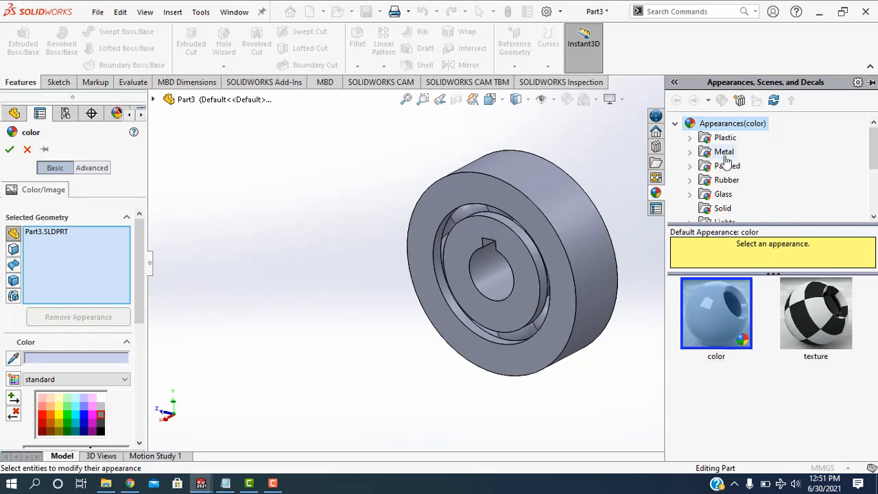
left_click(723, 154)
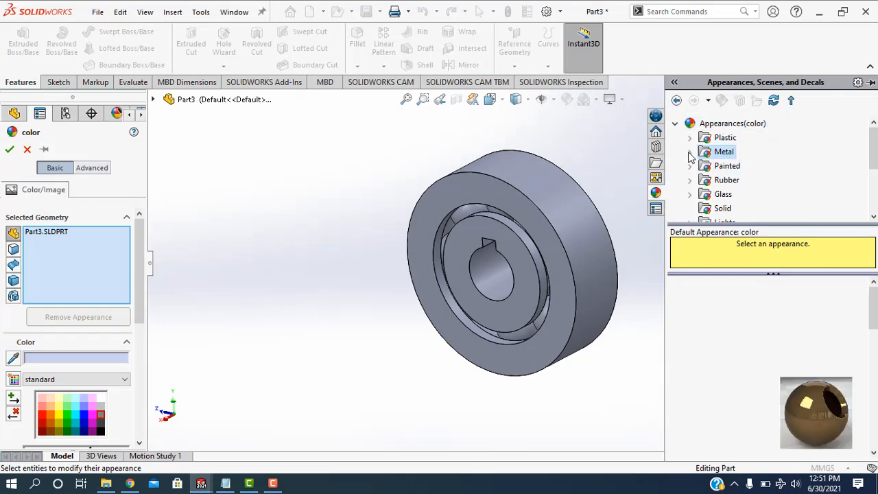
left_click(820, 407)
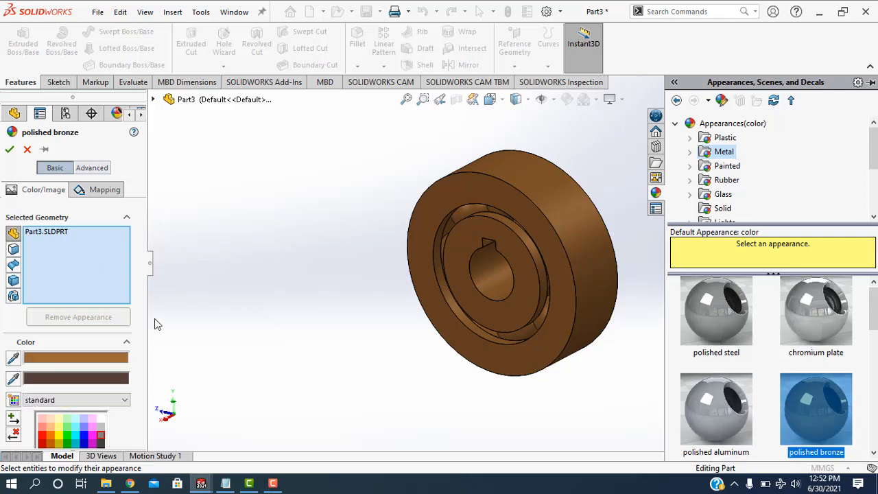
Try grey standard swatches as the colour of the bronze appearance and cancel the appearance edit.
scroll(130, 309, "down", 3)
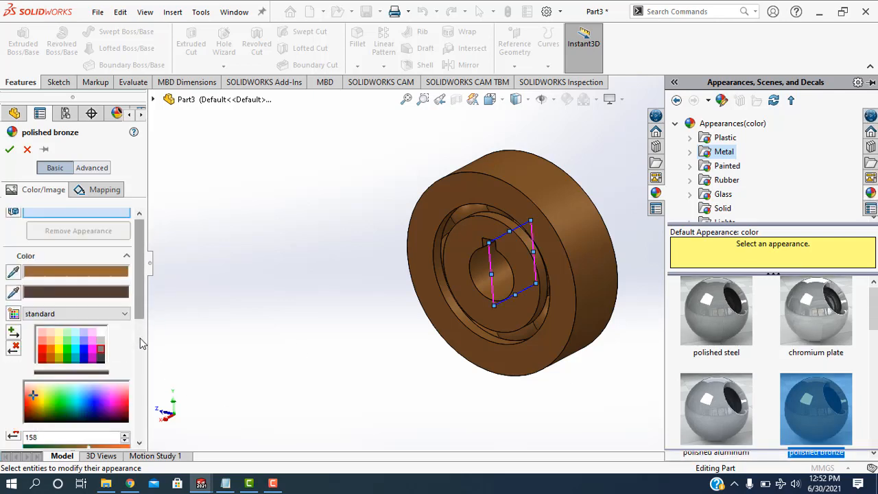
left_click(98, 343)
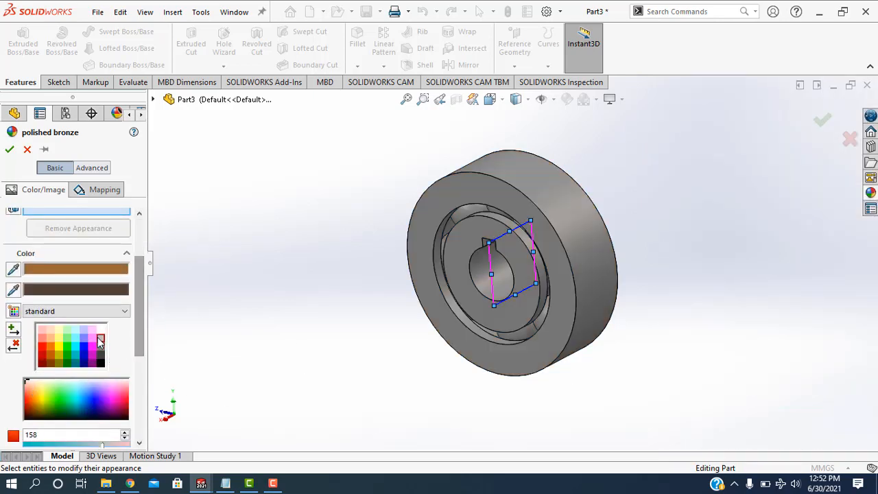
left_click(99, 351)
left_click(100, 349)
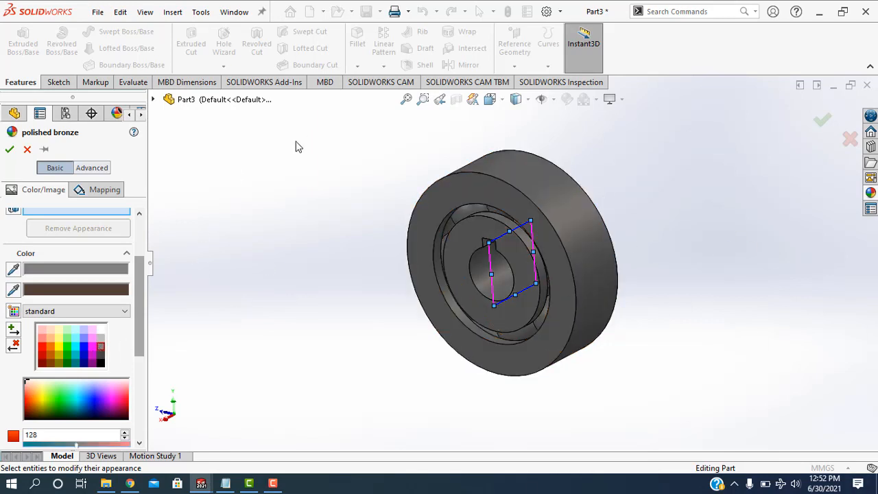
left_click(27, 150)
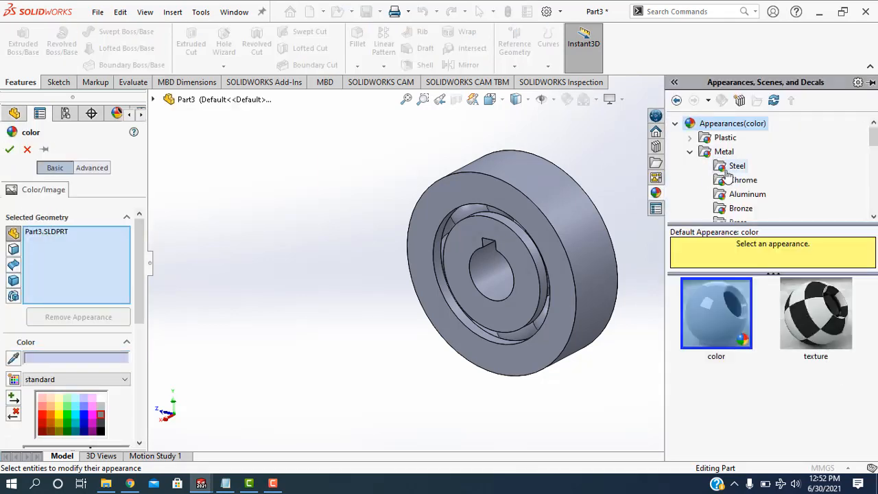
Apply the polished bronze appearance from the Bronze metals to the whole part.
left_click(733, 183)
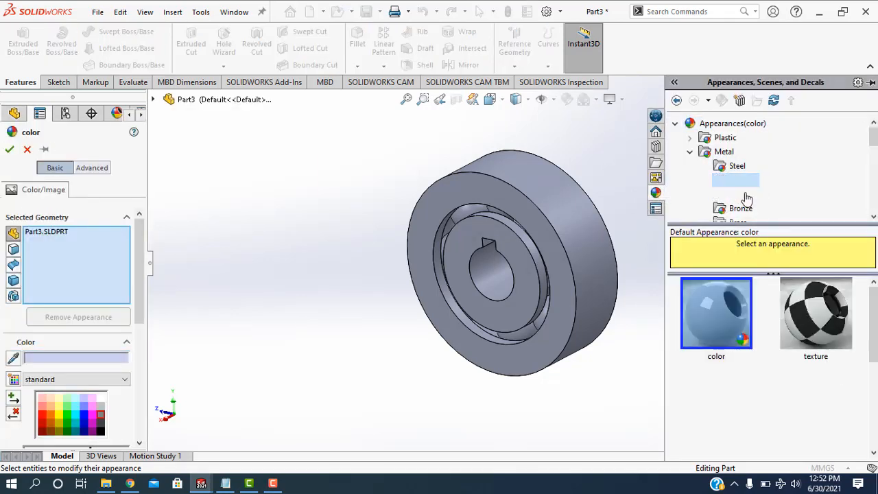
scroll(751, 195, "down", 1)
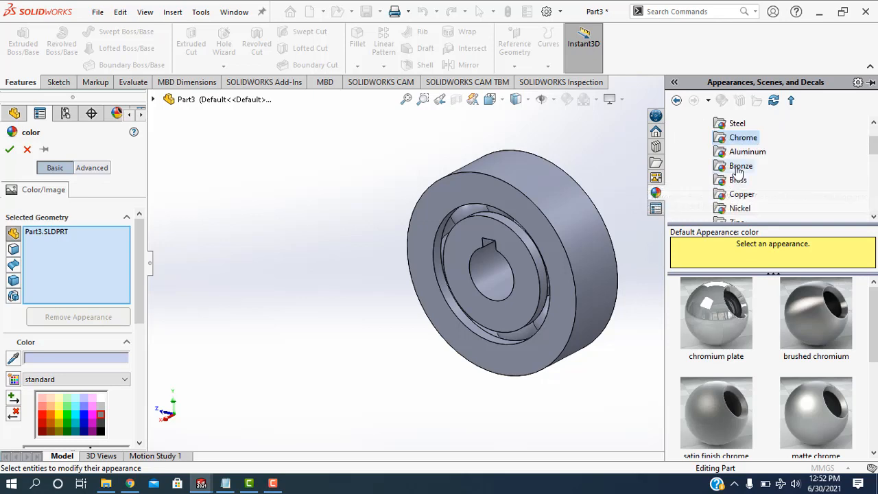
left_click(737, 168)
left_click(735, 318)
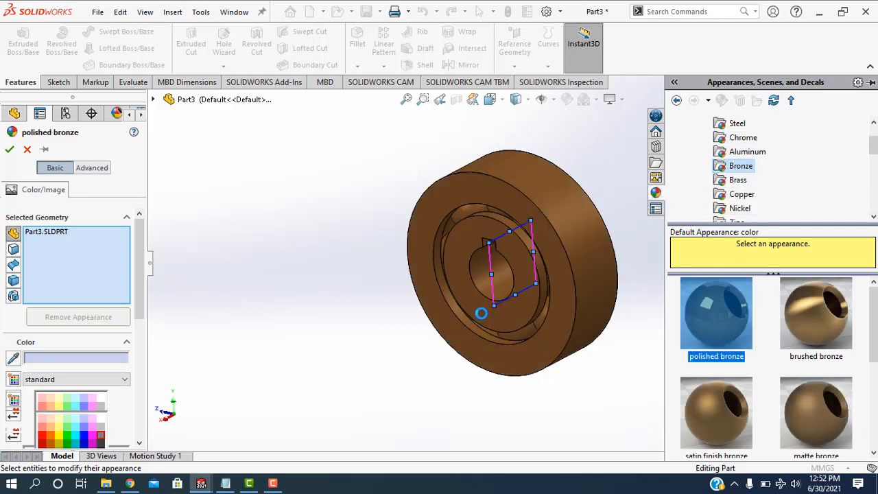
left_click(10, 149)
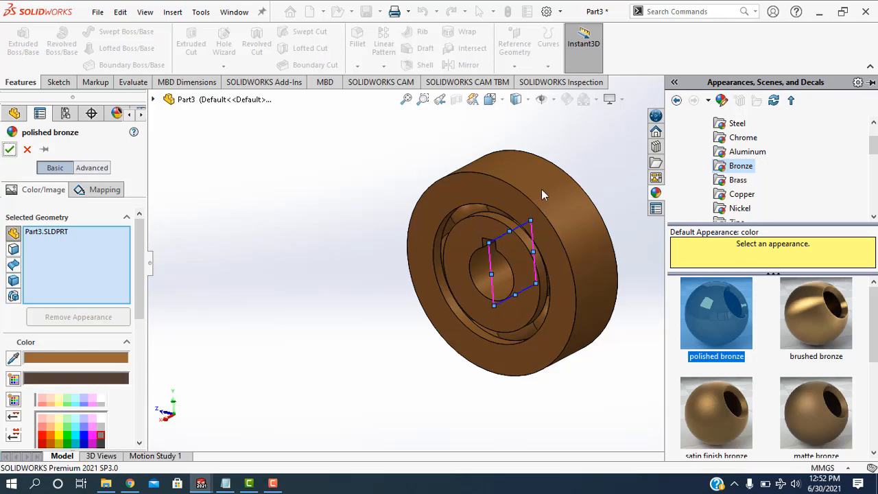
Examine the finished bronze bearing's rings, balls and keyway from an angled front view, with the whole part fitted to the view.
left_click(631, 249)
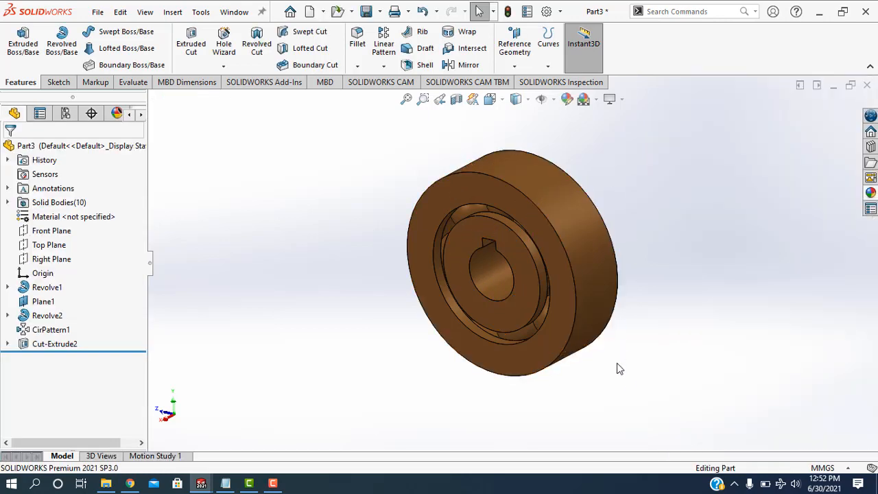
mouse_move(664, 328)
middle_mouse_down()
mouse_move(668, 294)
mouse_move(657, 343)
middle_mouse_up()
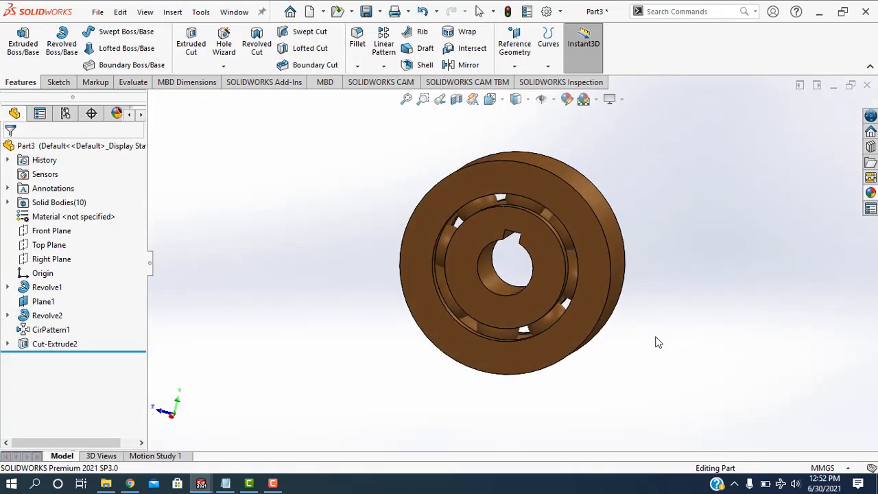
scroll(683, 245, "down", 2)
key("f")
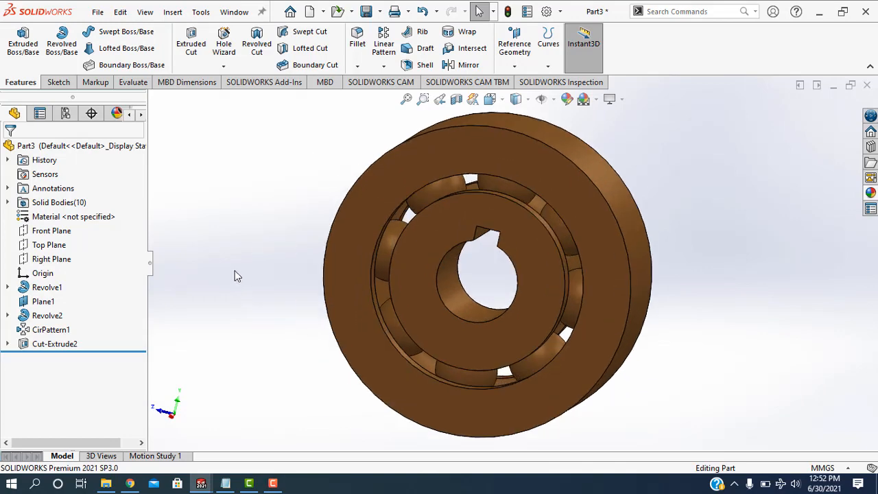
middle_click_drag(764, 344, 764, 325)
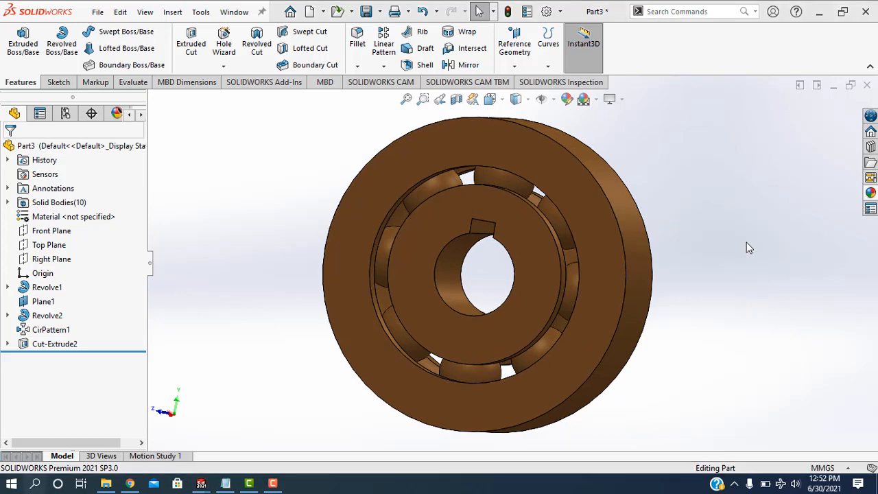
key("super")
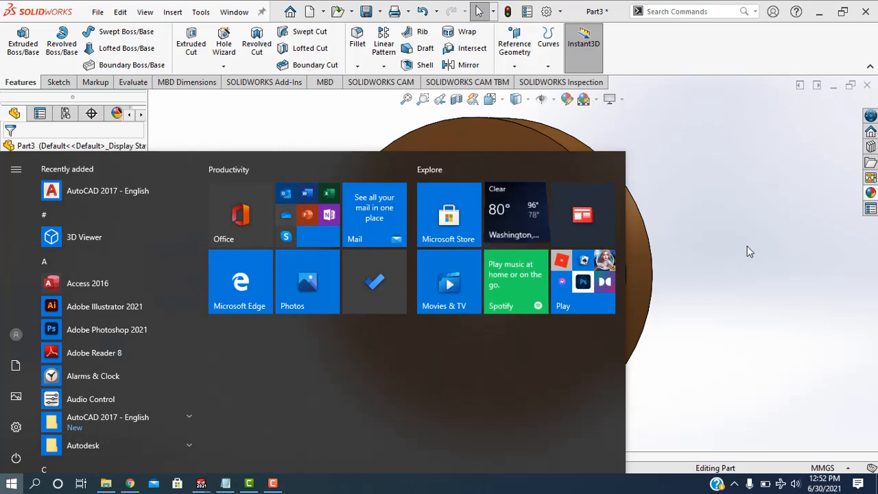
key("super")
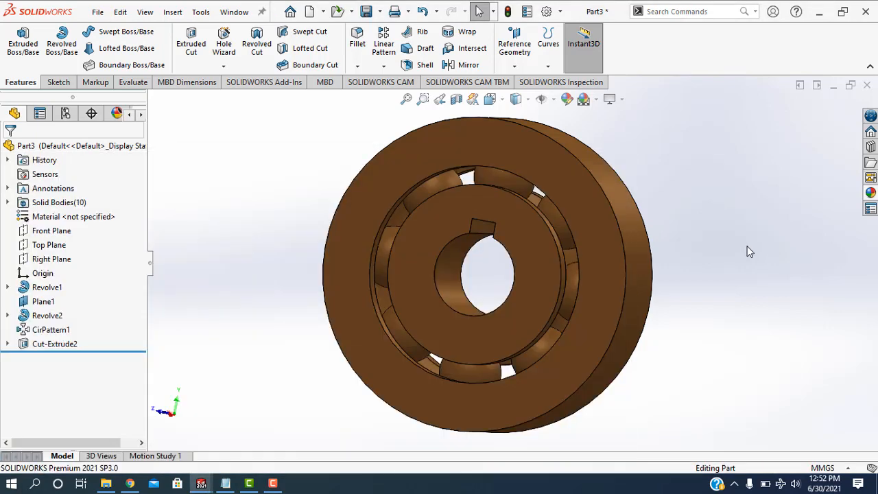